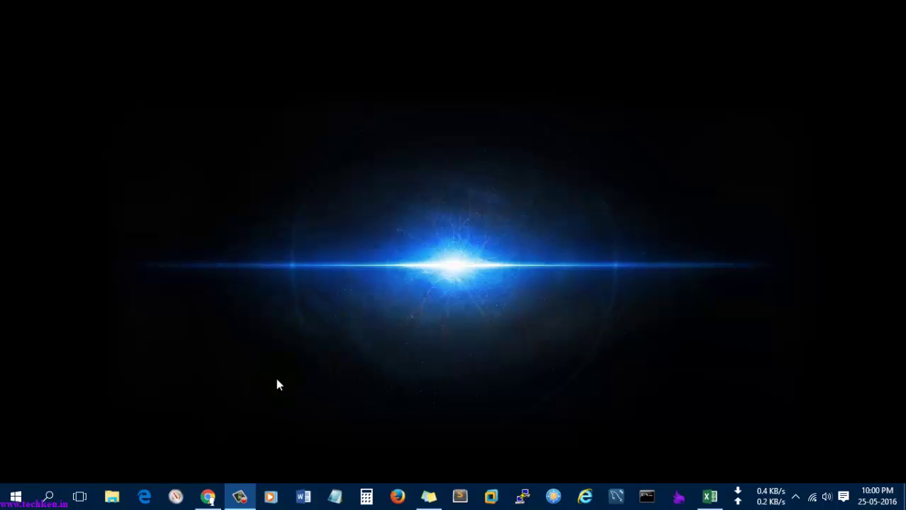
# Step: Switch to Chrome and search the web for "mysql for excel"
pyautogui.click(208, 494)
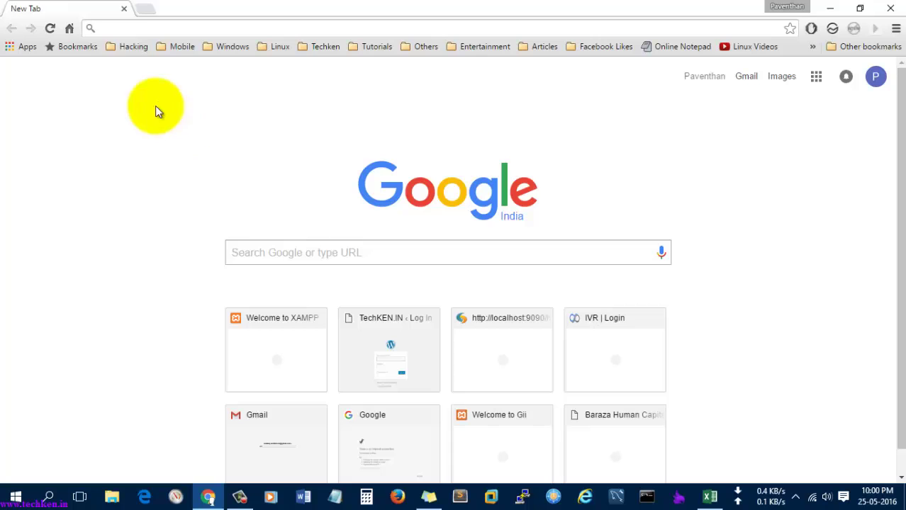
pyautogui.click(122, 28)
pyautogui.write('mysql')
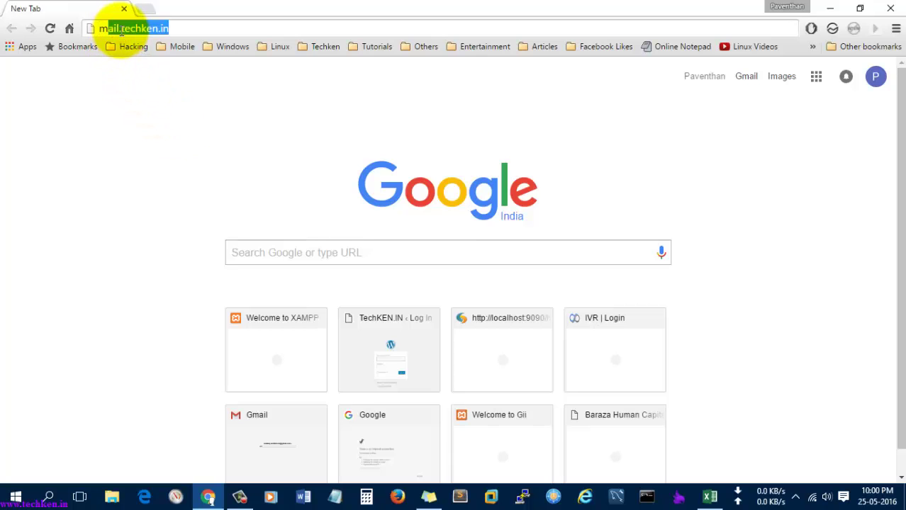
pyautogui.write(' for exc')
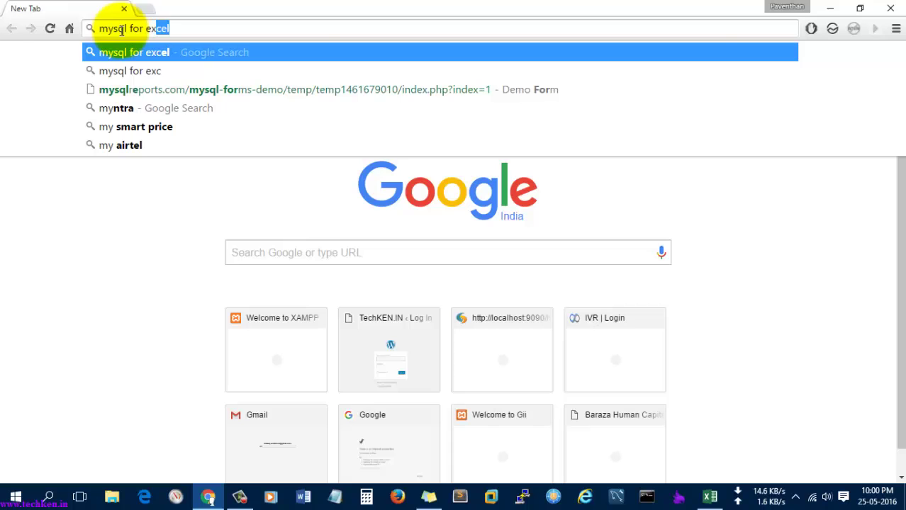
pyautogui.press('Return')
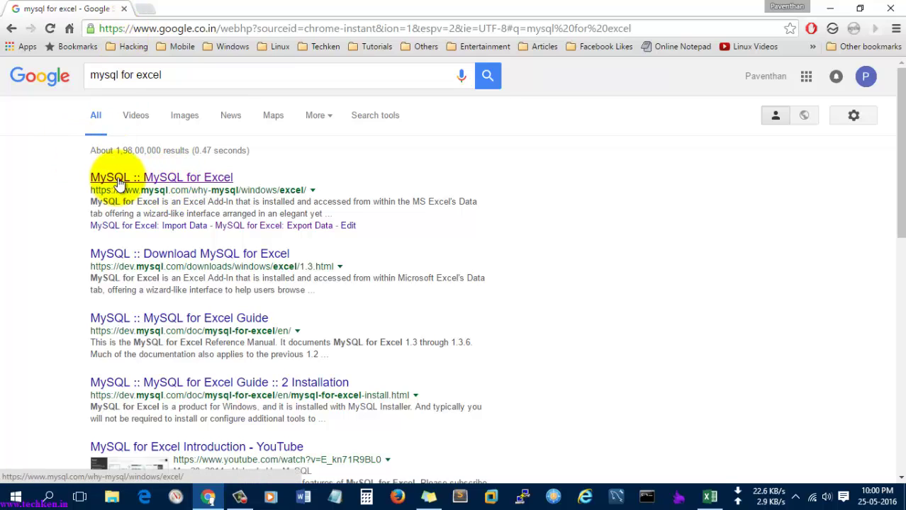
# Step: Open the mysql.com MySQL for Excel result and load its Download Now link in a new tab
pyautogui.moveTo(140, 190); pyautogui.dragTo(190, 190)
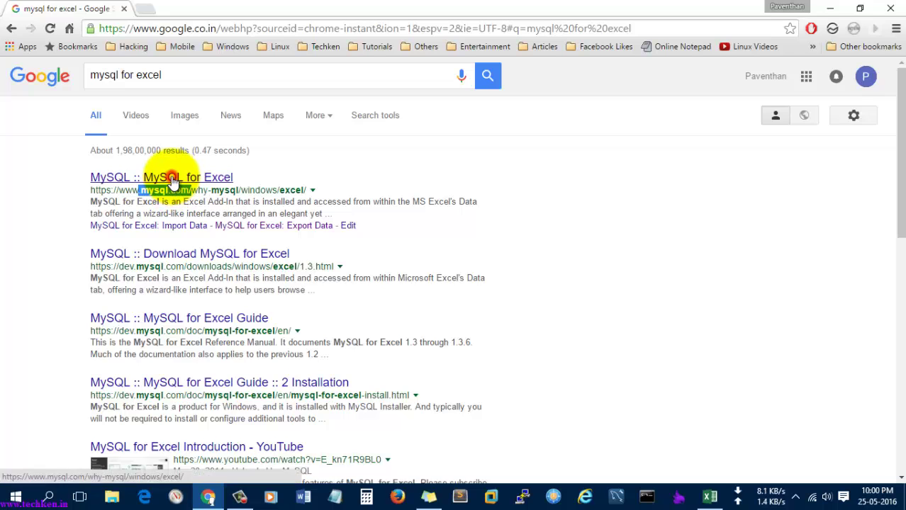
pyautogui.click(172, 182)
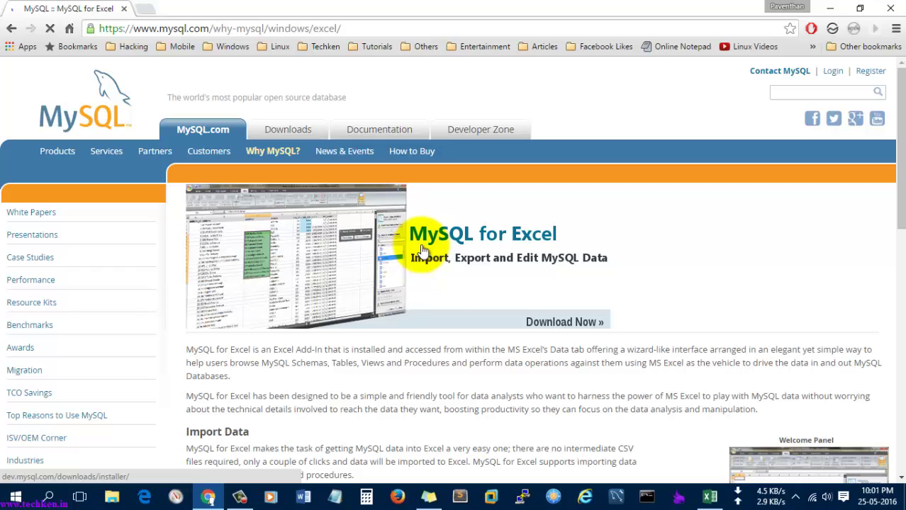
pyautogui.scroll(-2, 444, 287)
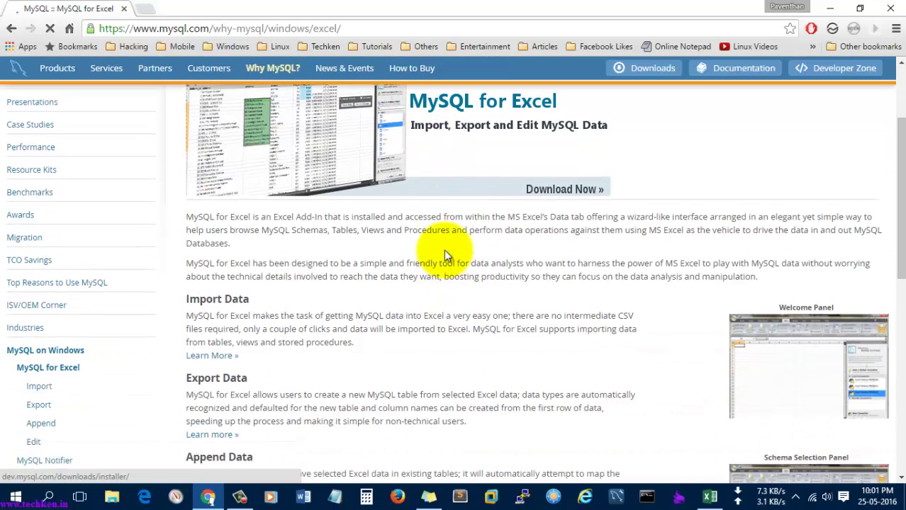
pyautogui.rightClick(555, 193)
pyautogui.click(576, 199)
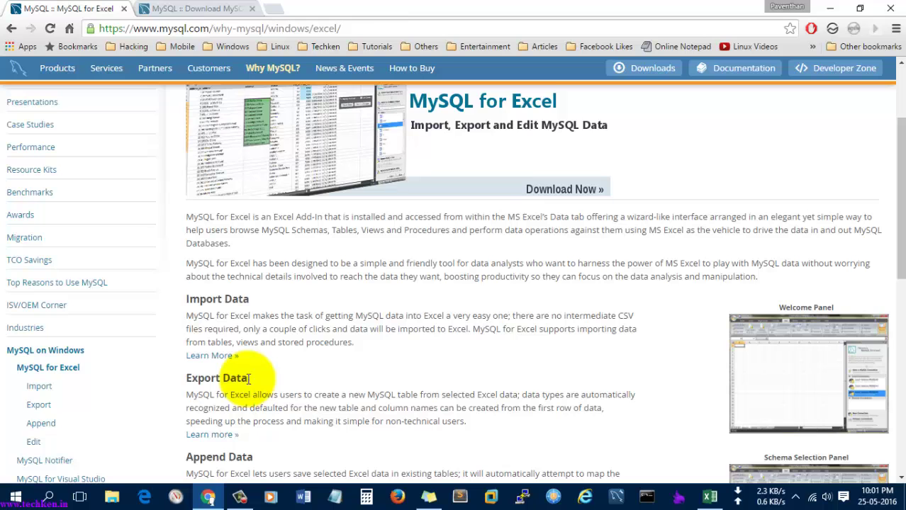
# Step: Review the MySQL for Excel feature descriptions and the Windows MSI downloads on the MySQL Installer page
pyautogui.scroll(-1, 326, 391)
pyautogui.scroll(-1, 323, 390)
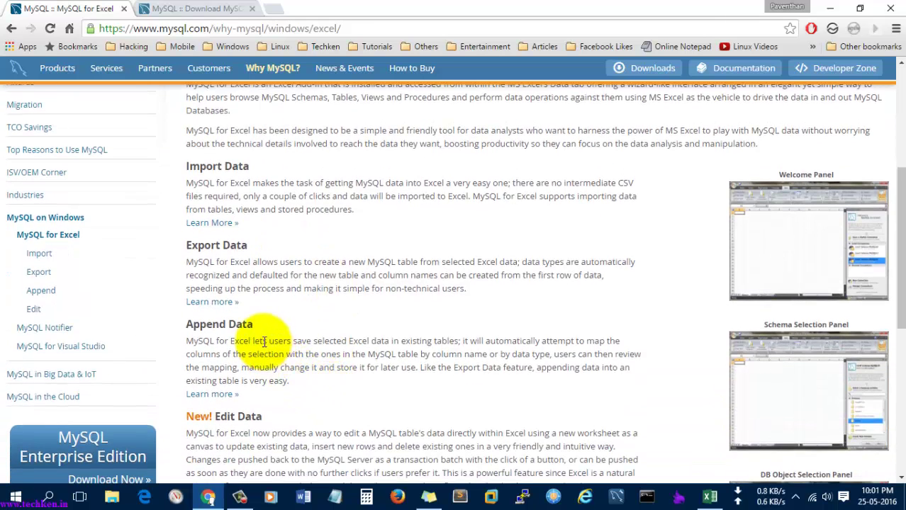
pyautogui.scroll(-3, 351, 410)
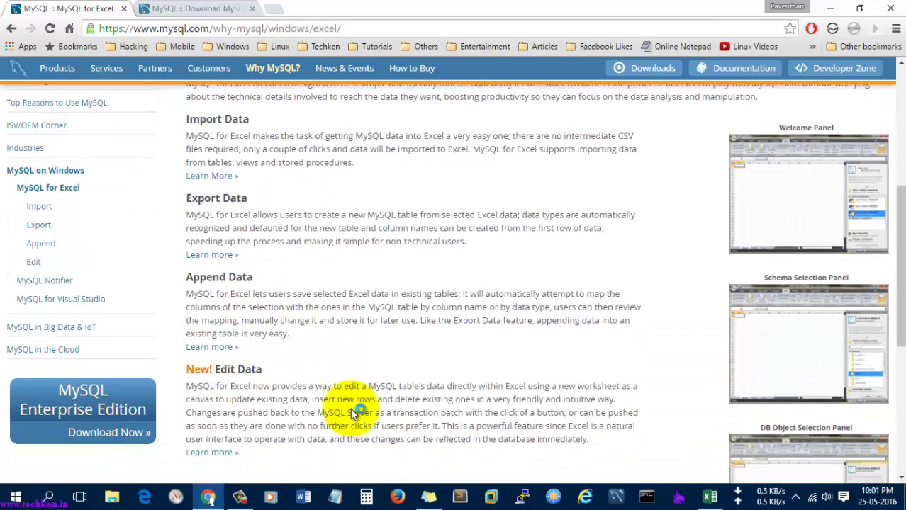
pyautogui.click(187, 9)
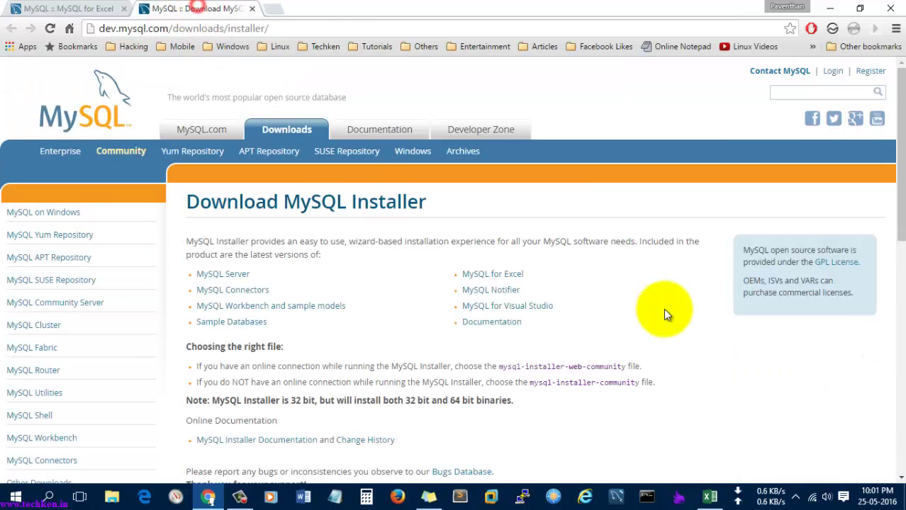
pyautogui.scroll(-4, 659, 312)
pyautogui.scroll(-3, 375, 340)
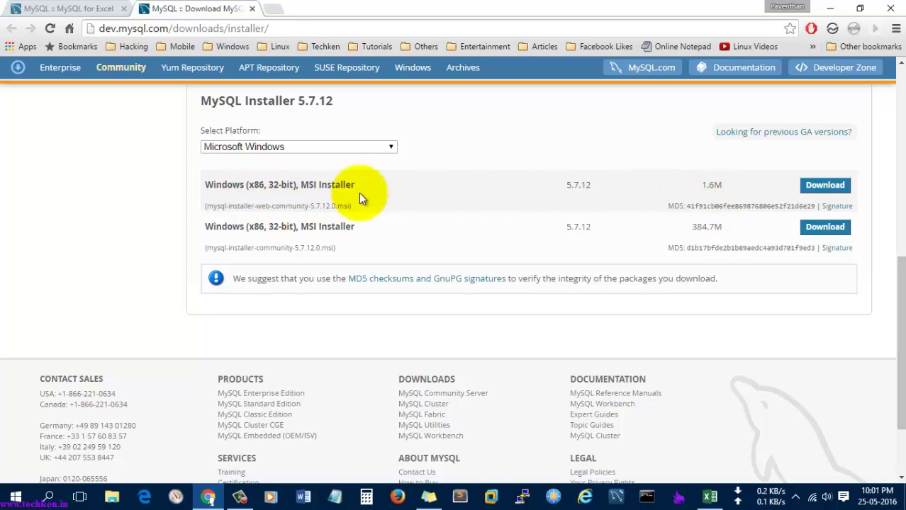
# Step: Switch to the blank Excel workbook and locate the MySQL for Excel add-in among the data tools
pyautogui.click(833, 12)
pyautogui.click(709, 496)
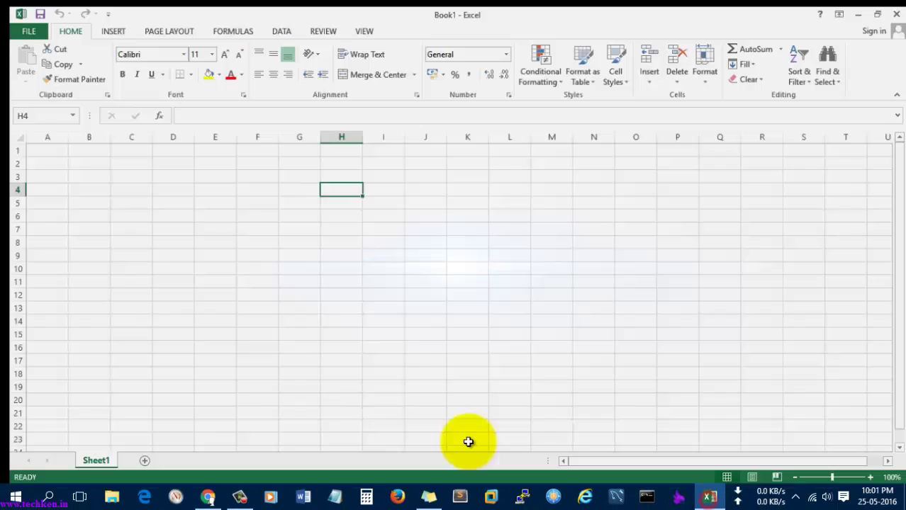
pyautogui.click(146, 181)
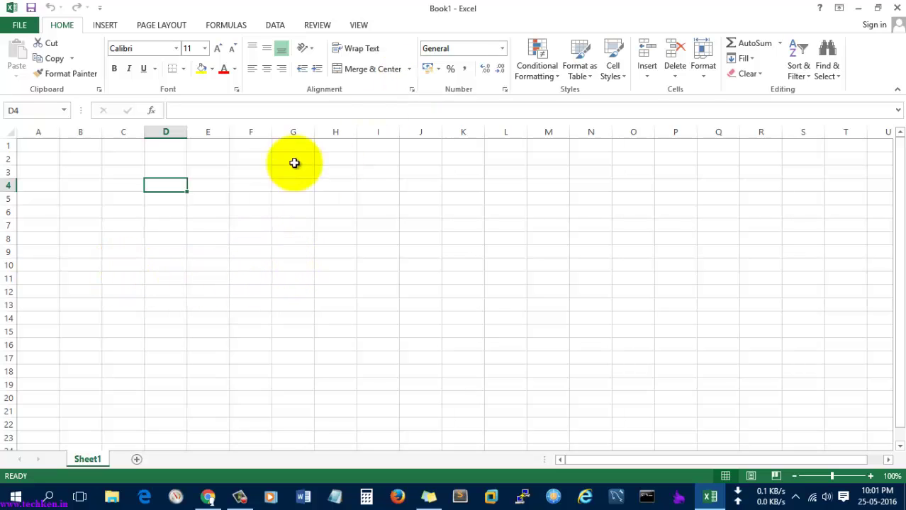
pyautogui.click(109, 185)
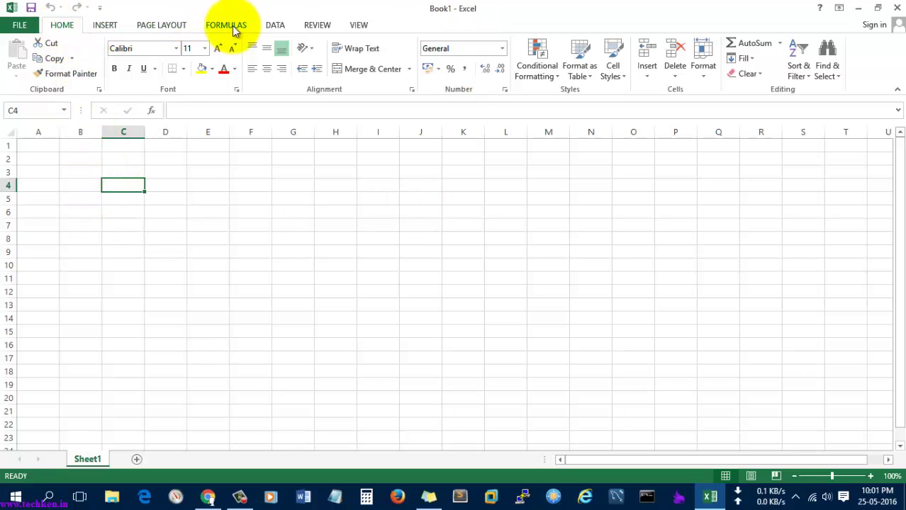
pyautogui.click(273, 28)
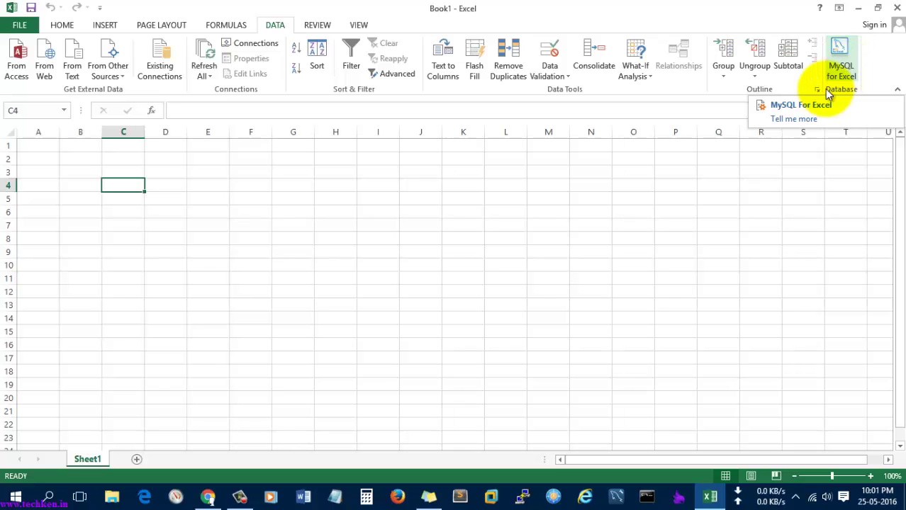
pyautogui.click(557, 216)
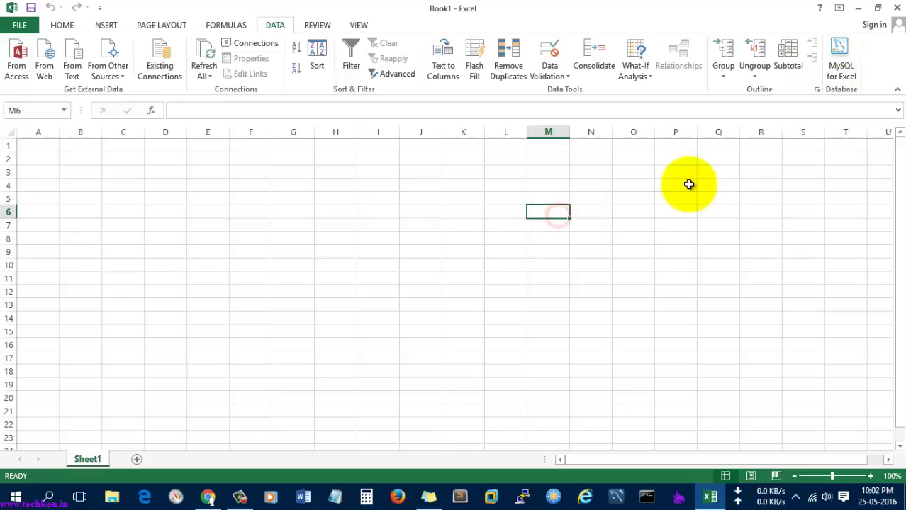
pyautogui.click(555, 240)
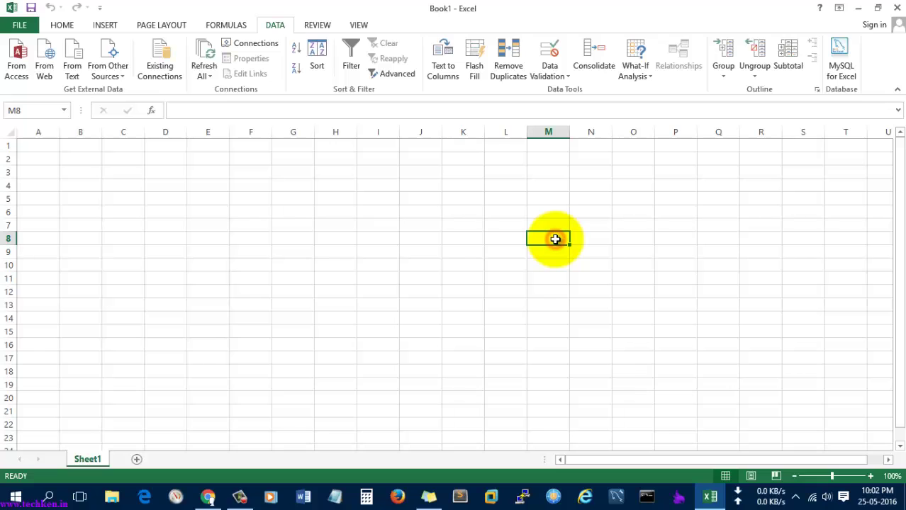
# Step: Find the XAMPP Control Panel through the system search and launch it
pyautogui.press('super')
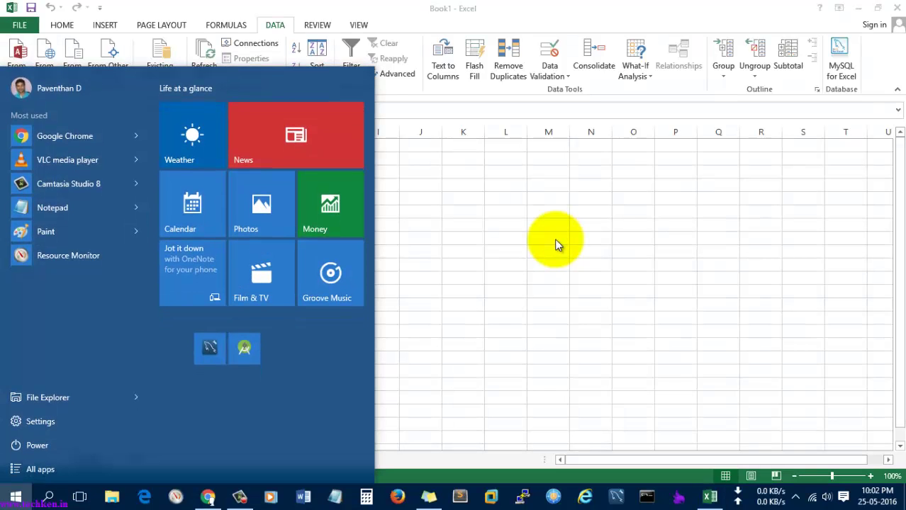
pyautogui.write('xmap')
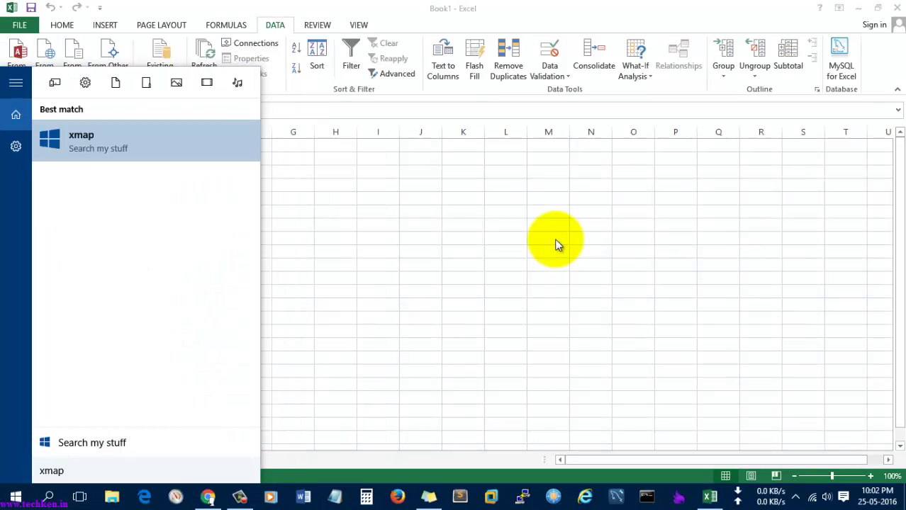
pyautogui.press('BackSpace')
pyautogui.press('BackSpace')
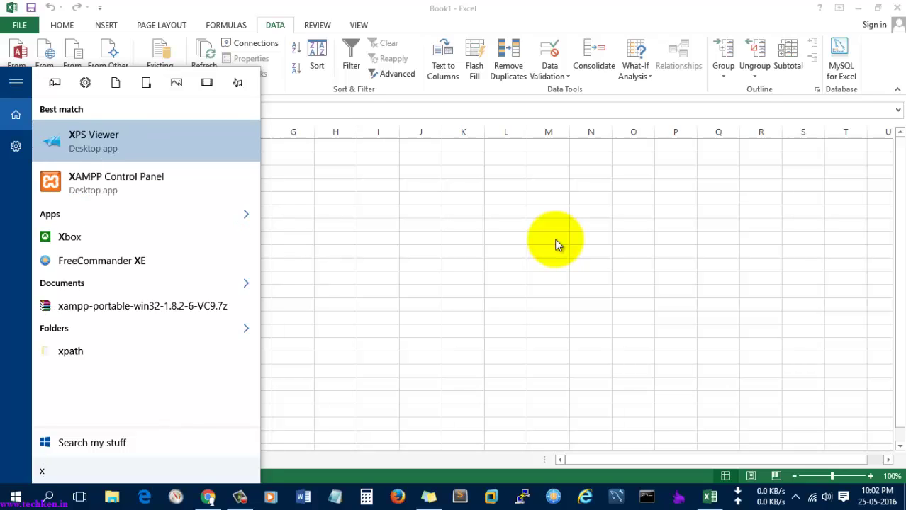
pyautogui.click(120, 181)
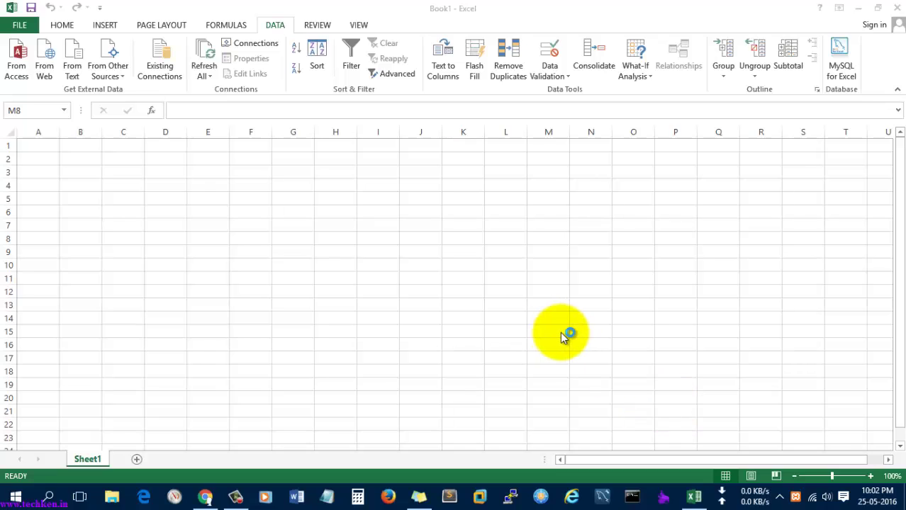
pyautogui.click(798, 500)
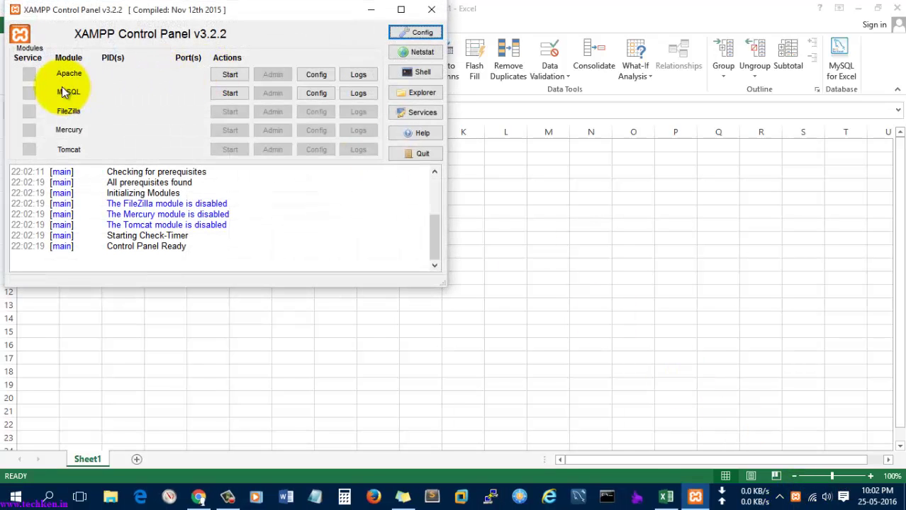
# Step: Start the MySQL module in XAMPP, dismiss the firewall alert for mysqld.exe without allowing access
pyautogui.click(227, 96)
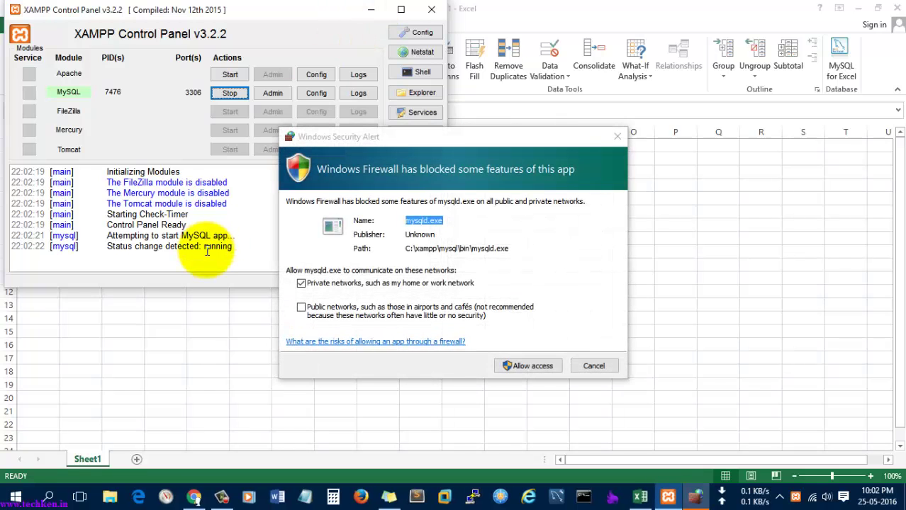
pyautogui.click(594, 365)
pyautogui.click(122, 243)
pyautogui.moveTo(122, 243); pyautogui.dragTo(219, 246)
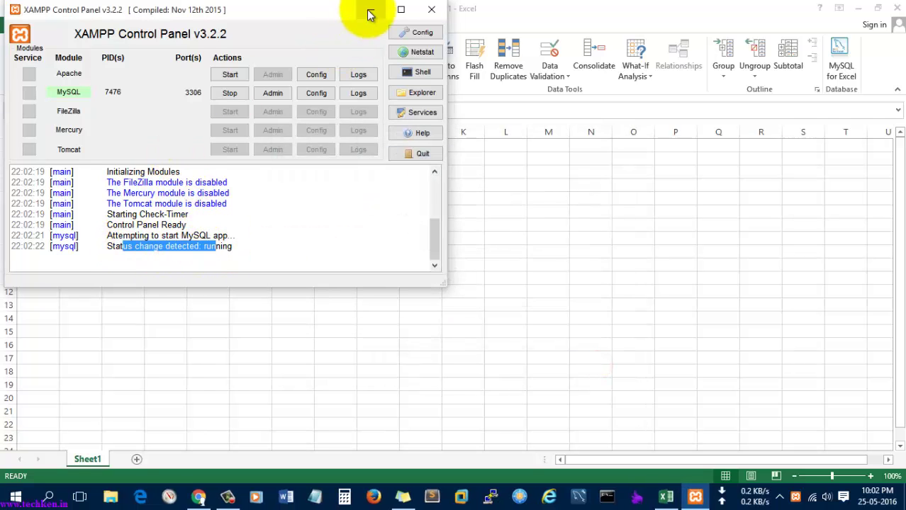
# Step: Return to Excel and open the MySQL for Excel add-in, declining the migration of database connections
pyautogui.click(370, 9)
pyautogui.click(756, 210)
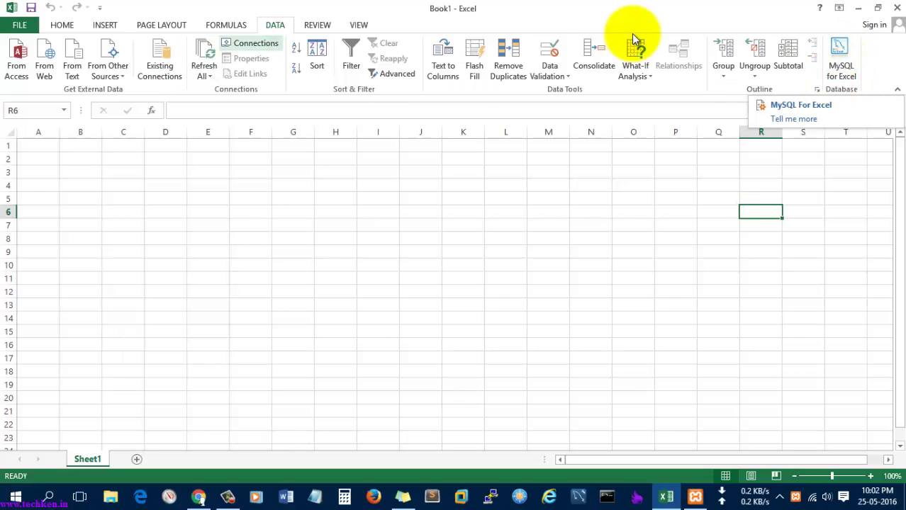
pyautogui.click(837, 68)
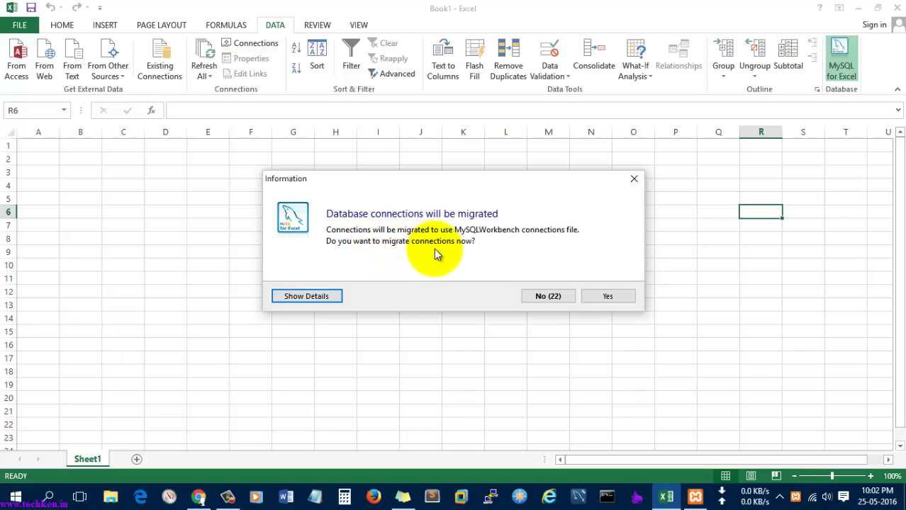
pyautogui.click(299, 298)
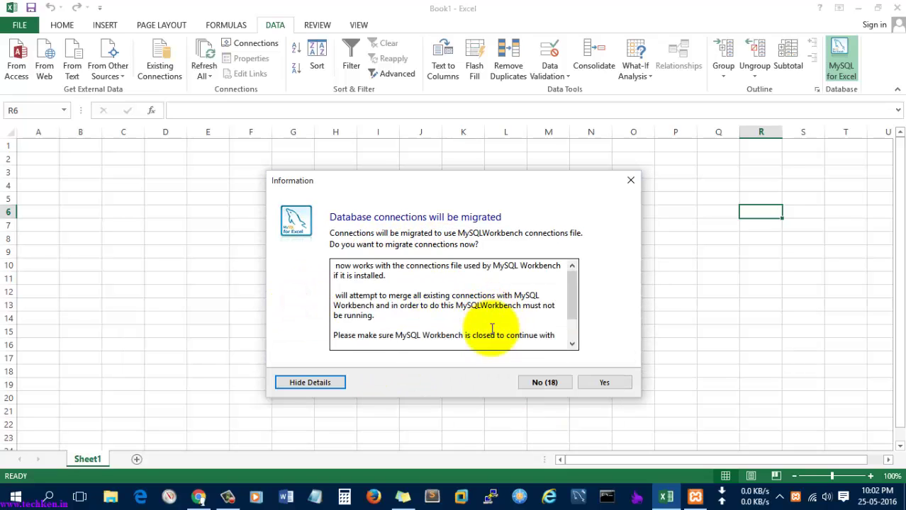
pyautogui.click(310, 383)
pyautogui.click(540, 297)
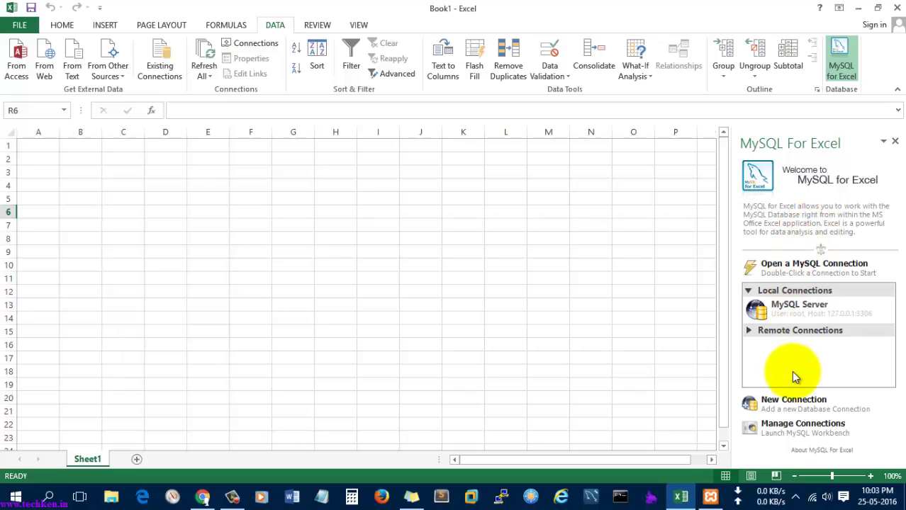
# Step: Look at the schemas of the local MySQL Server connection, then delete that connection from the list
pyautogui.click(797, 312)
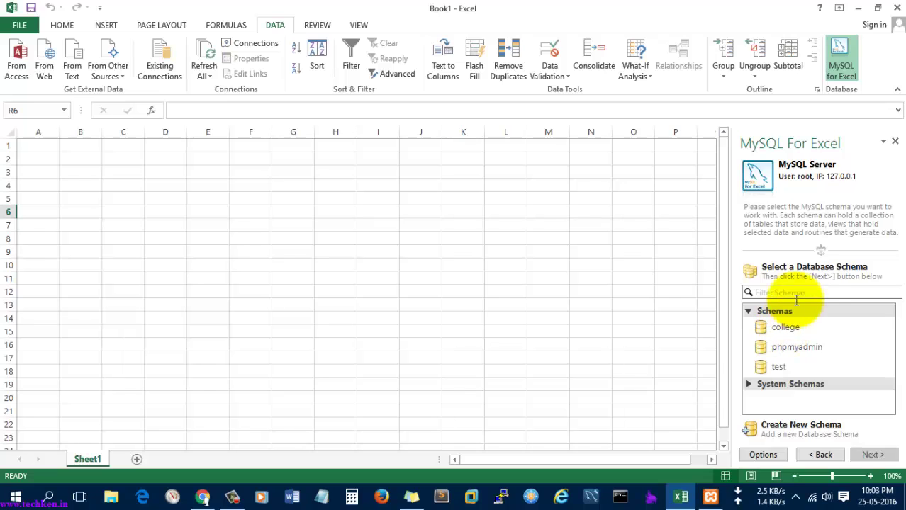
pyautogui.click(815, 455)
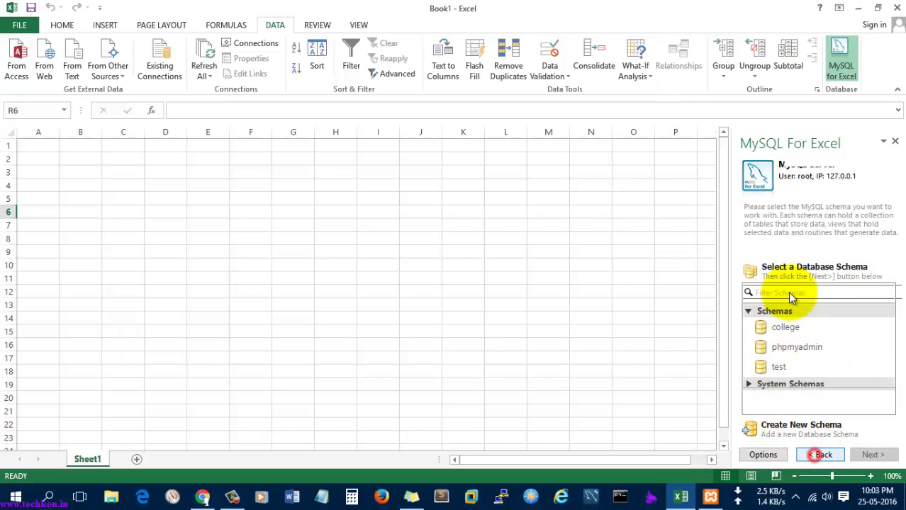
pyautogui.rightClick(799, 314)
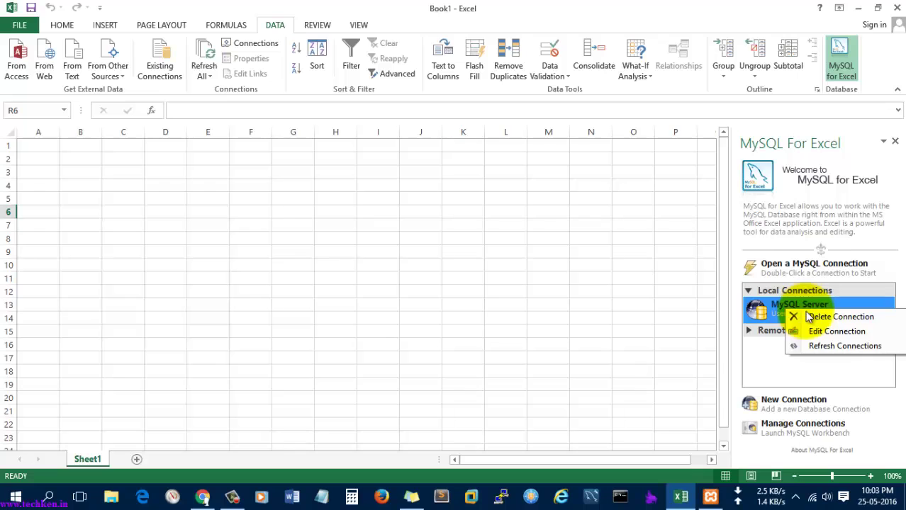
pyautogui.click(828, 318)
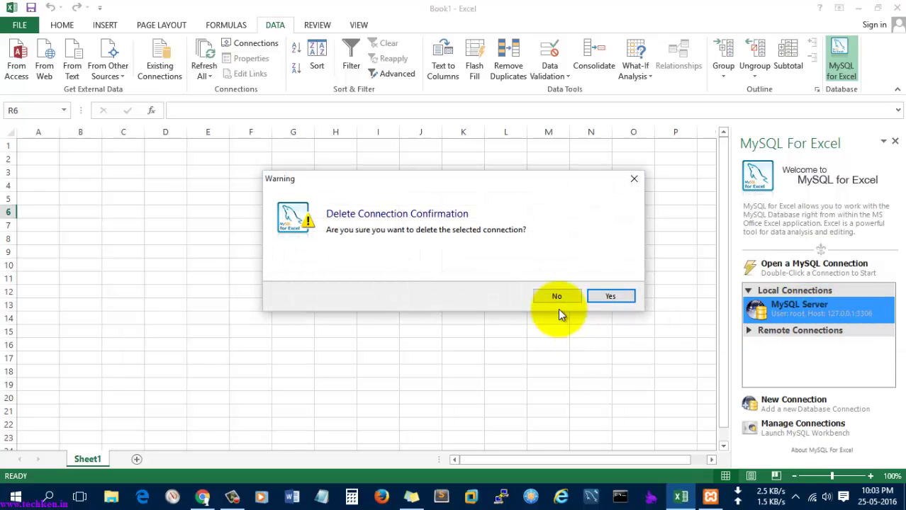
pyautogui.click(608, 296)
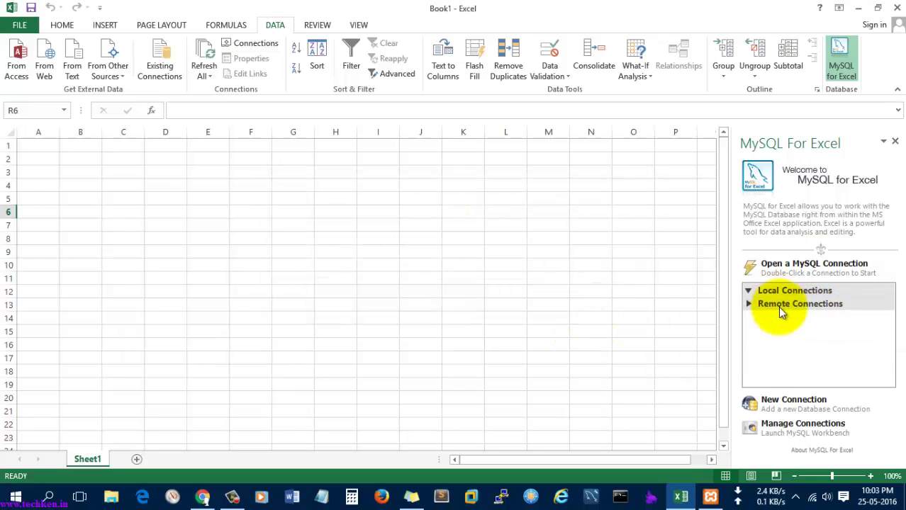
# Step: Start a new database connection named XAMPP MySQL with the Standard (TCP/IP) connection method
pyautogui.click(792, 402)
pyautogui.click(325, 133)
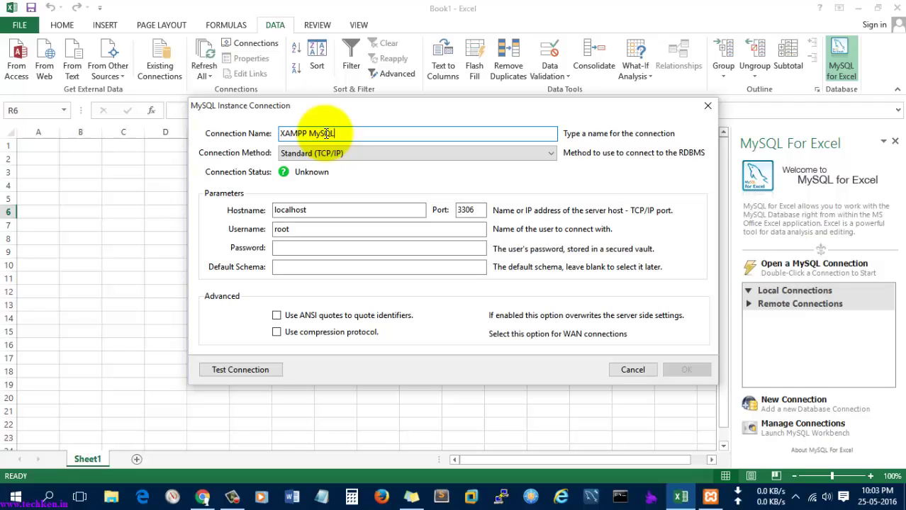
pyautogui.write('XAMPP MySQL')
pyautogui.click(312, 153)
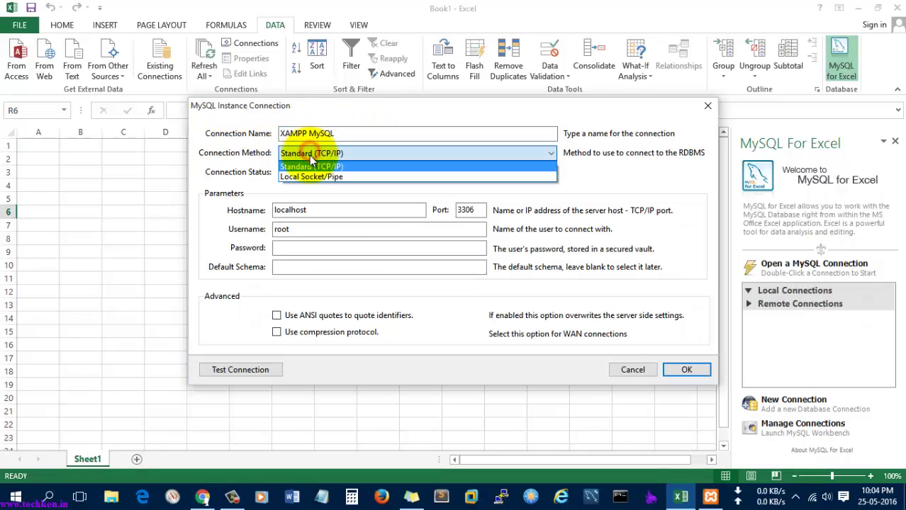
pyautogui.click(312, 166)
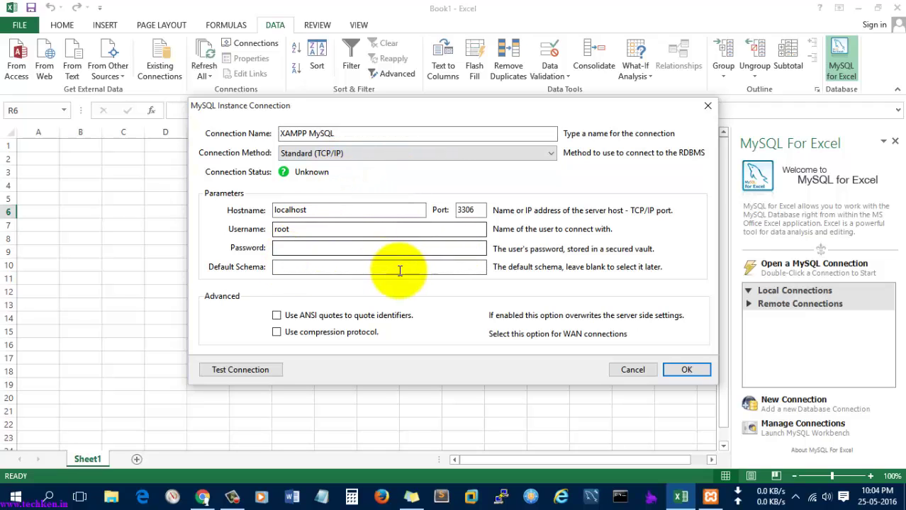
# Step: Review the username and hostname, test the connection to the local server, and save it
pyautogui.moveTo(305, 229); pyautogui.dragTo(220, 238)
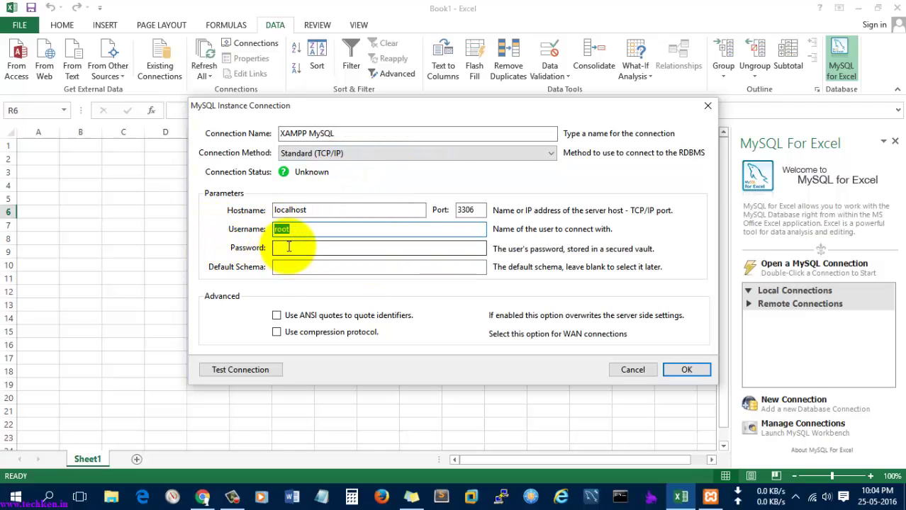
pyautogui.moveTo(318, 210); pyautogui.dragTo(260, 211)
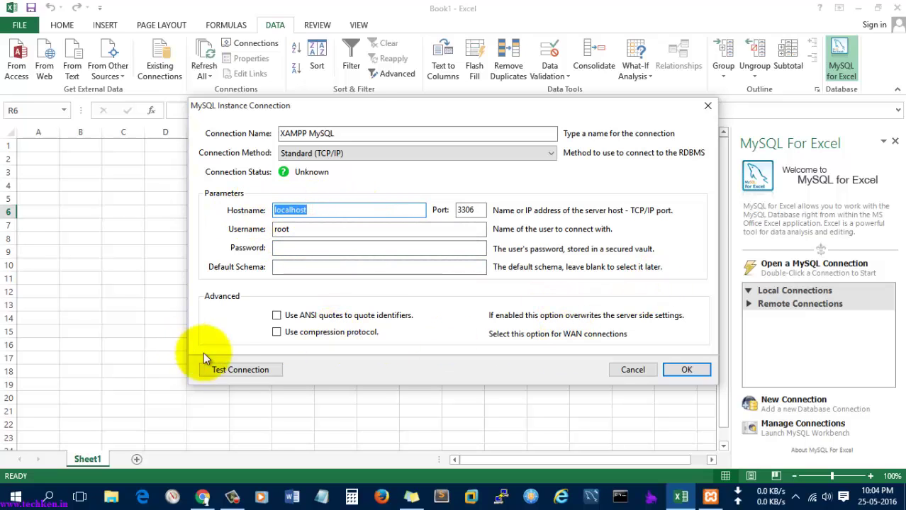
pyautogui.click(230, 369)
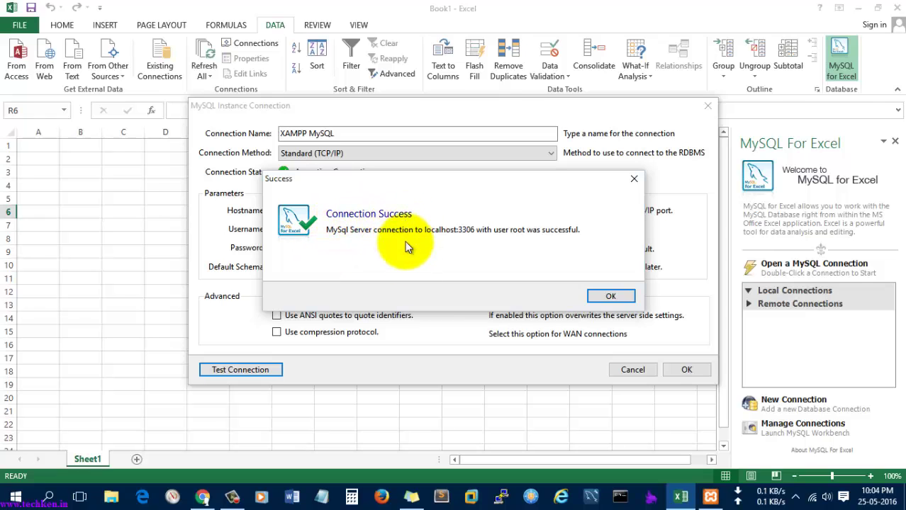
pyautogui.click(606, 297)
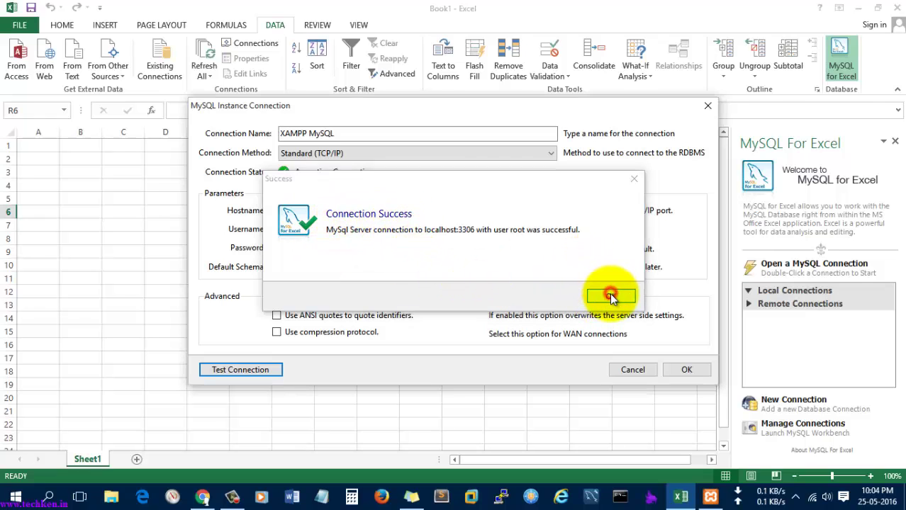
pyautogui.click(686, 370)
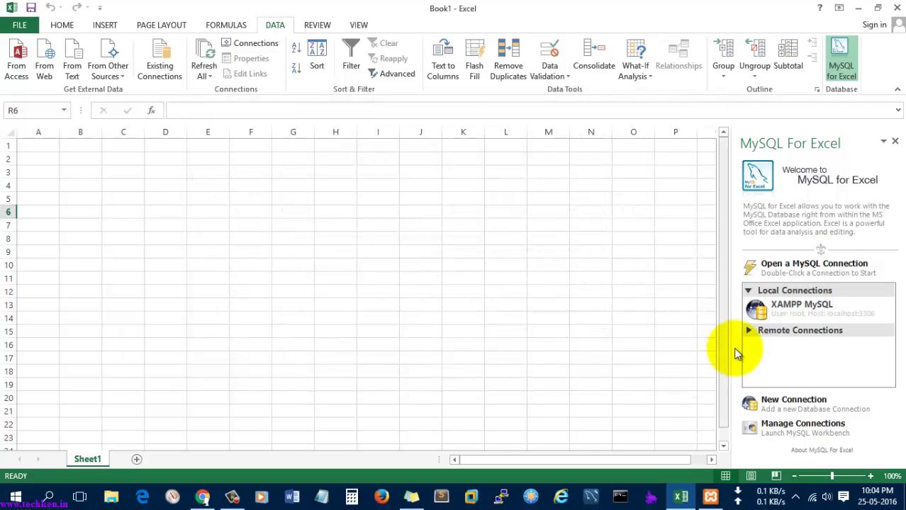
# Step: Open the XAMPP MySQL connection, look at the objects in the test schema, and return to the schema list
pyautogui.click(805, 317)
pyautogui.doubleClick(794, 310)
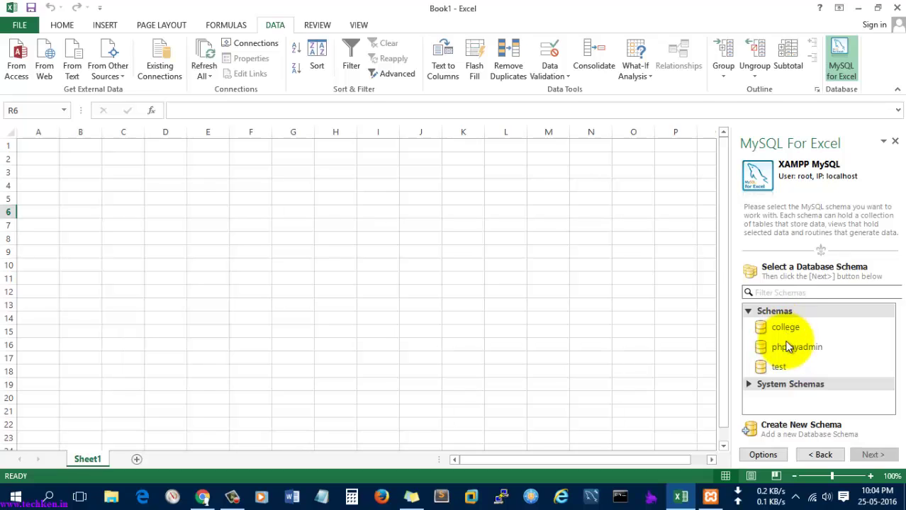
pyautogui.doubleClick(780, 367)
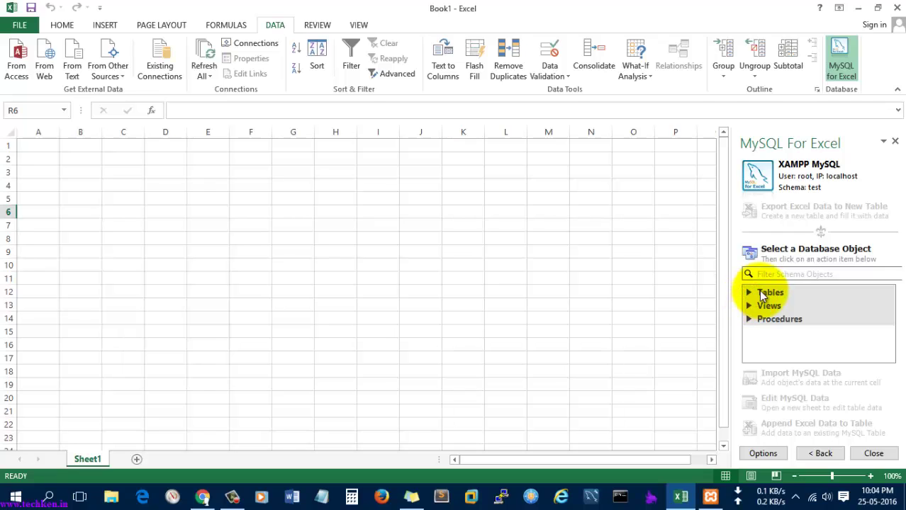
pyautogui.rightClick(770, 294)
pyautogui.click(805, 303)
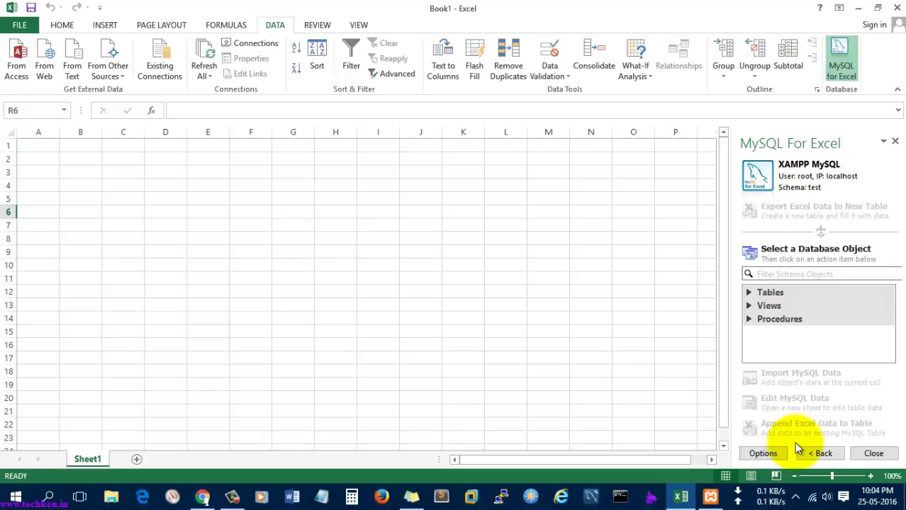
pyautogui.click(820, 453)
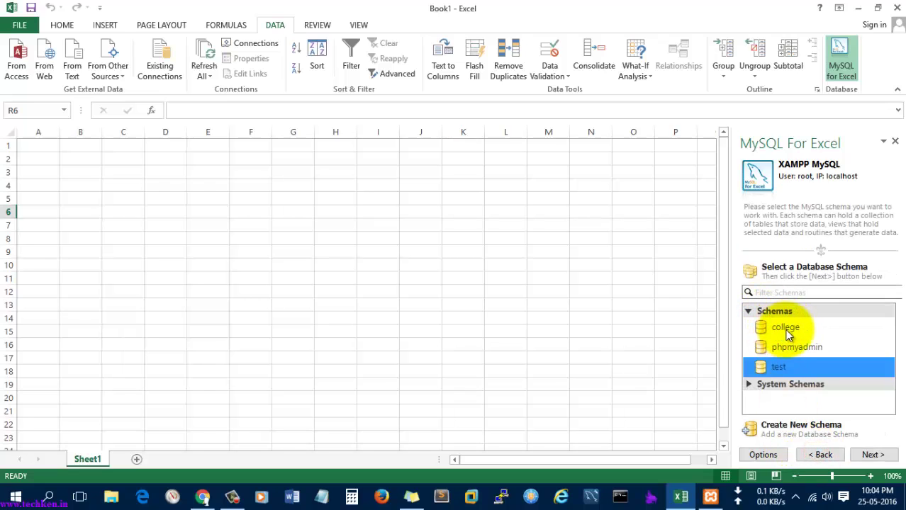
# Step: Open the college schema and browse through its tables and views
pyautogui.click(787, 330)
pyautogui.doubleClick(787, 327)
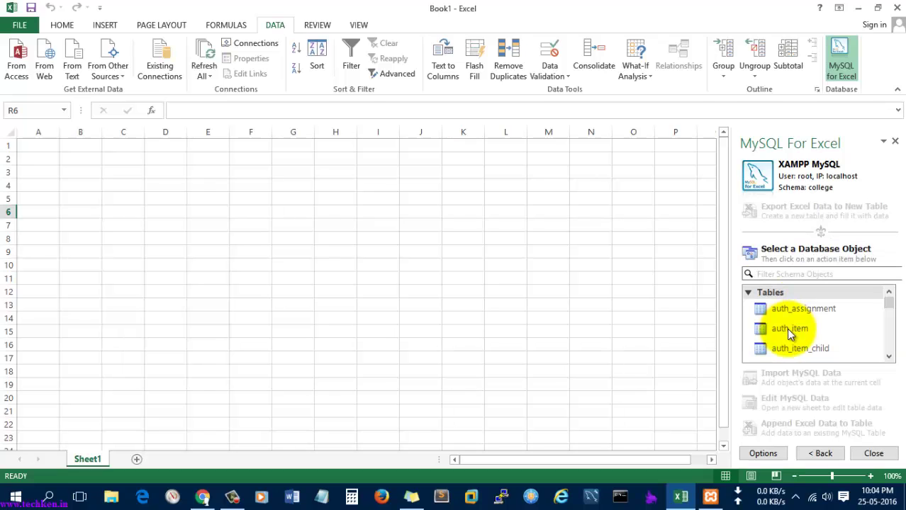
pyautogui.moveTo(888, 306); pyautogui.dragTo(889, 355)
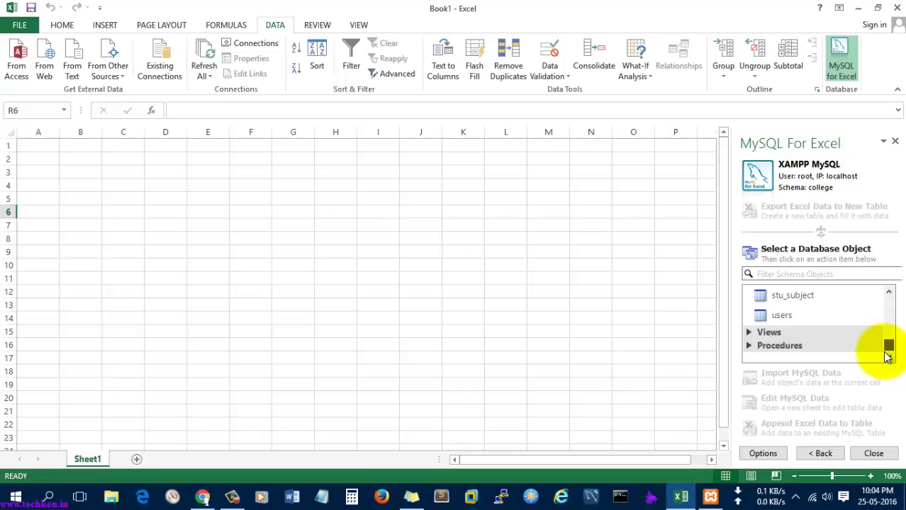
pyautogui.click(749, 346)
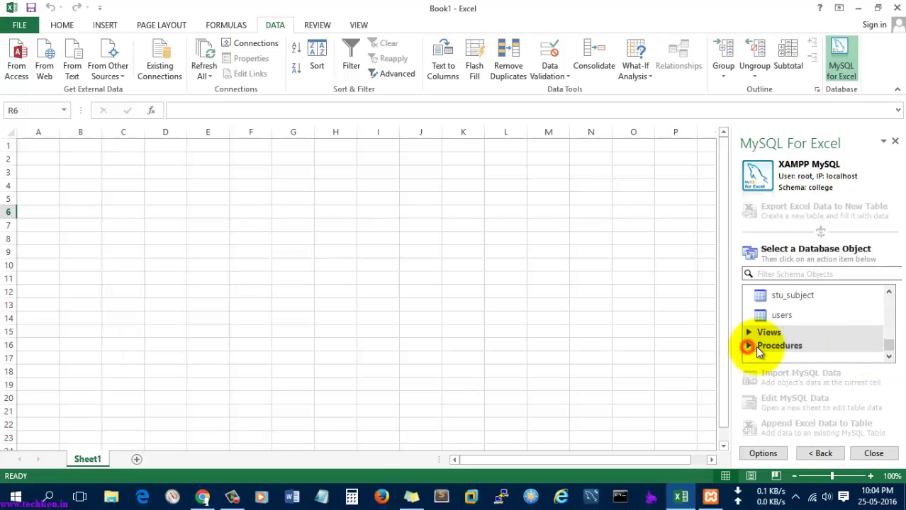
pyautogui.click(884, 346)
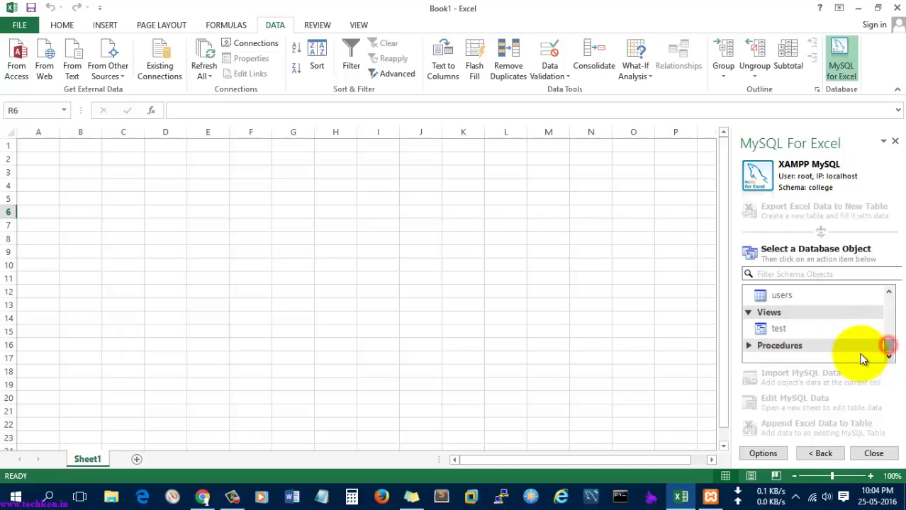
pyautogui.scroll(3, 883, 344)
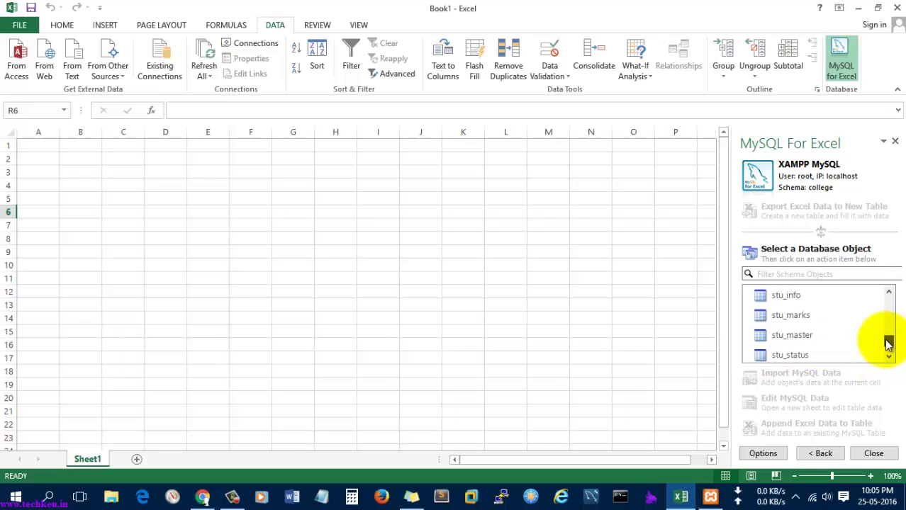
pyautogui.moveTo(888, 341); pyautogui.dragTo(884, 308)
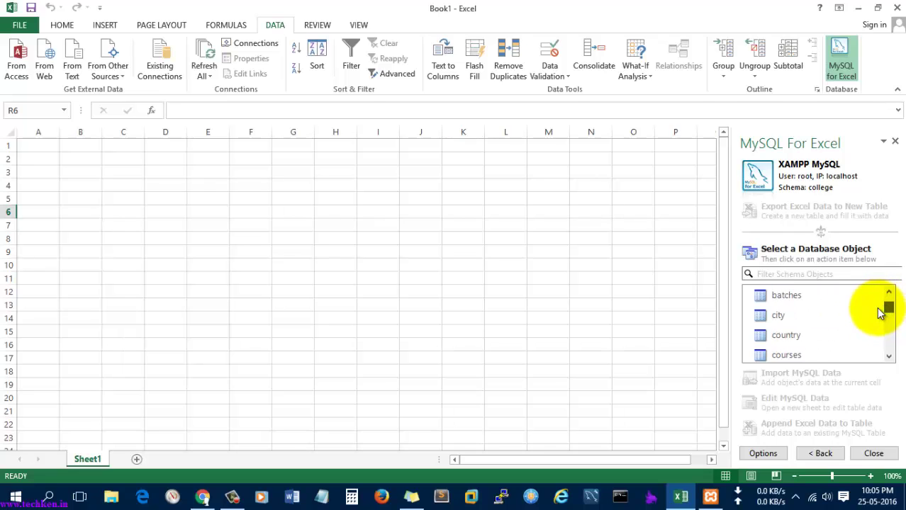
# Step: Import the country table at cell R6 with column names as headers and look over the imported rows
pyautogui.click(787, 338)
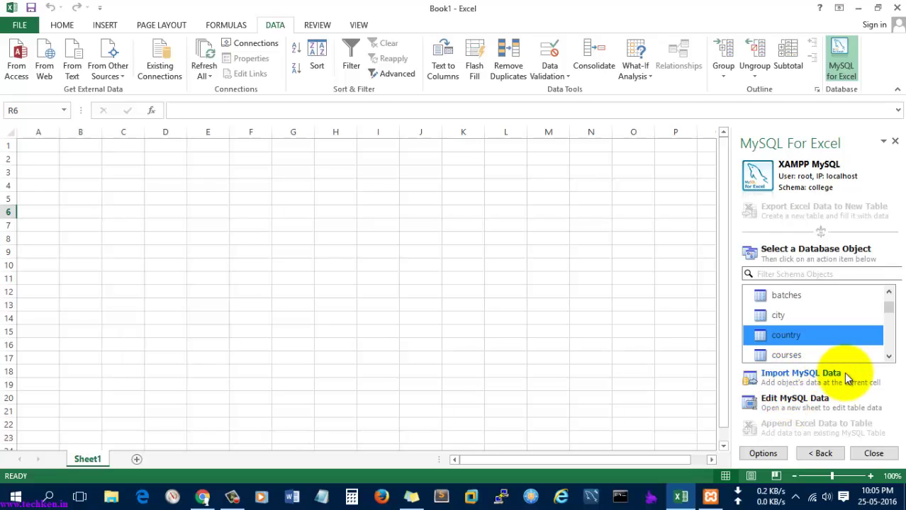
pyautogui.click(806, 373)
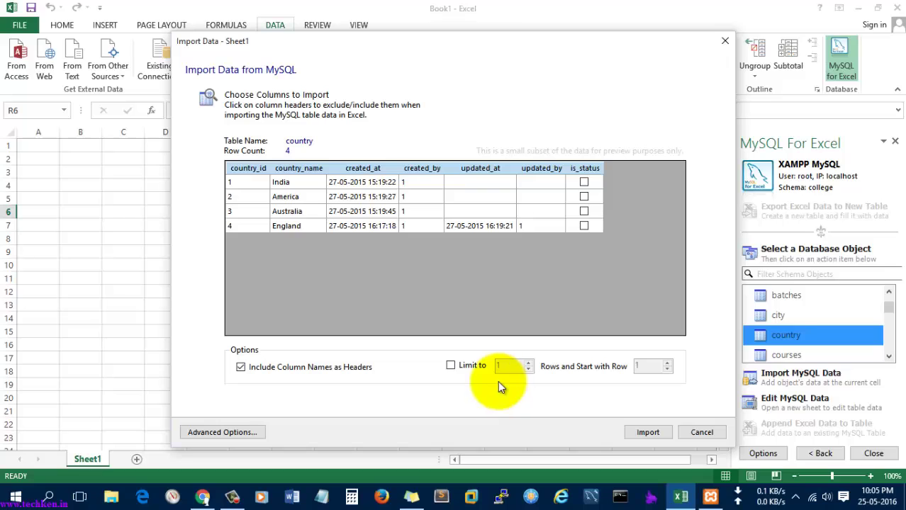
pyautogui.click(648, 432)
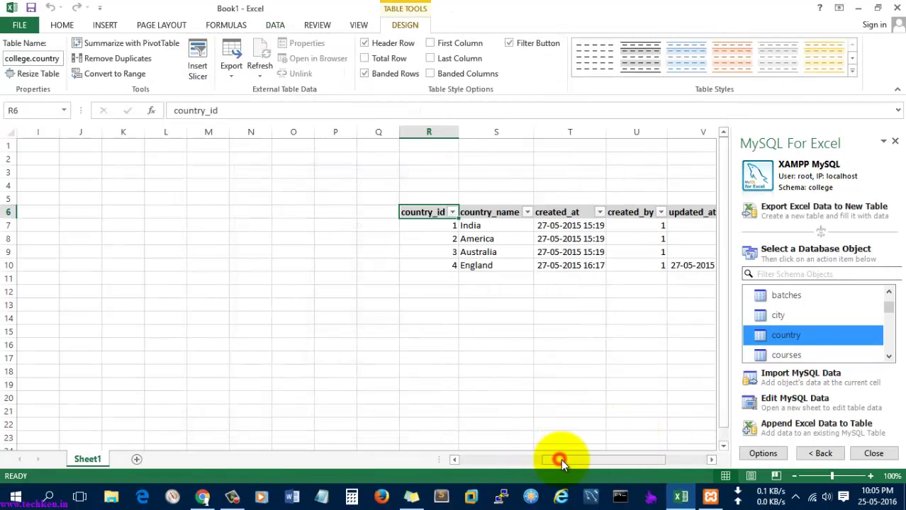
pyautogui.moveTo(561, 459); pyautogui.dragTo(626, 460)
pyautogui.click(352, 358)
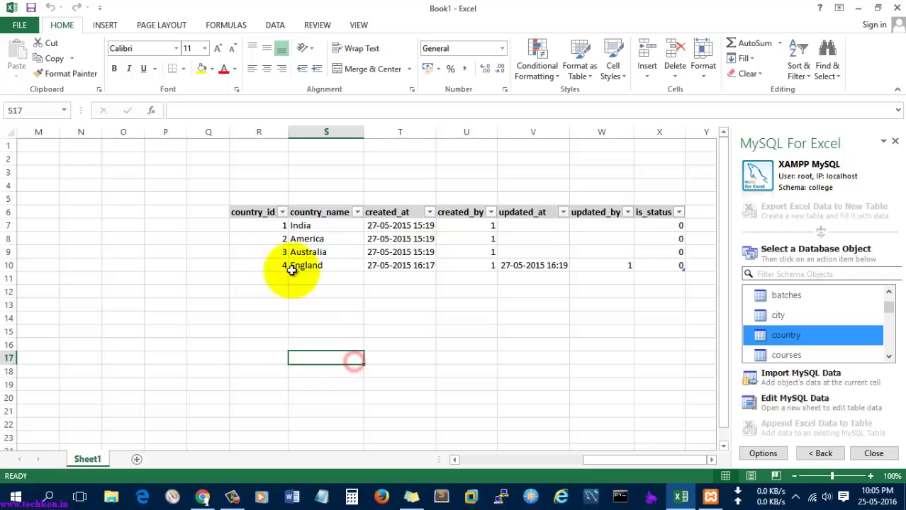
pyautogui.moveTo(246, 212); pyautogui.dragTo(663, 263)
pyautogui.click(384, 314)
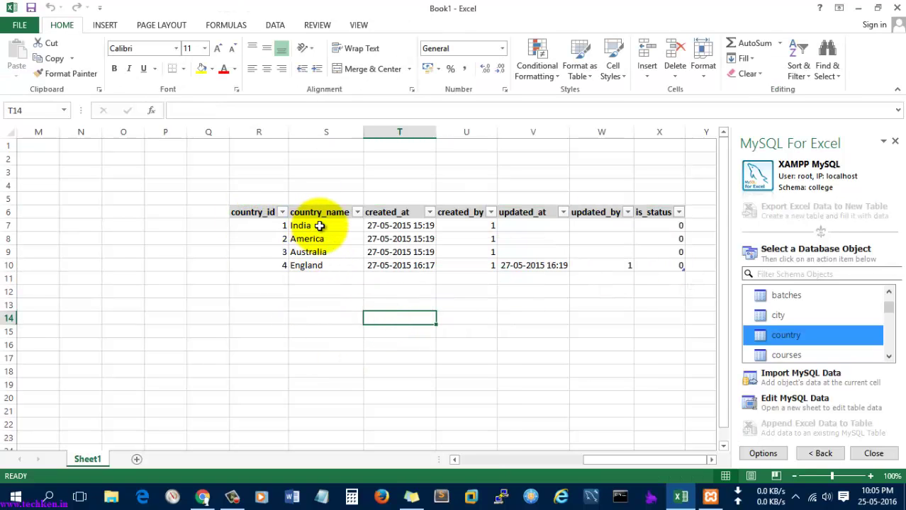
# Step: Change the country name in cell S7 of the imported table to China
pyautogui.click(319, 225)
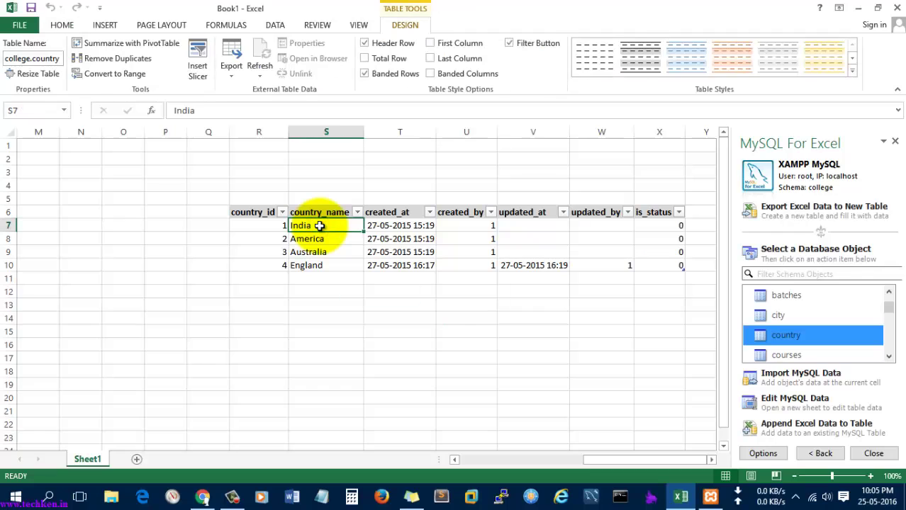
pyautogui.doubleClick(320, 225)
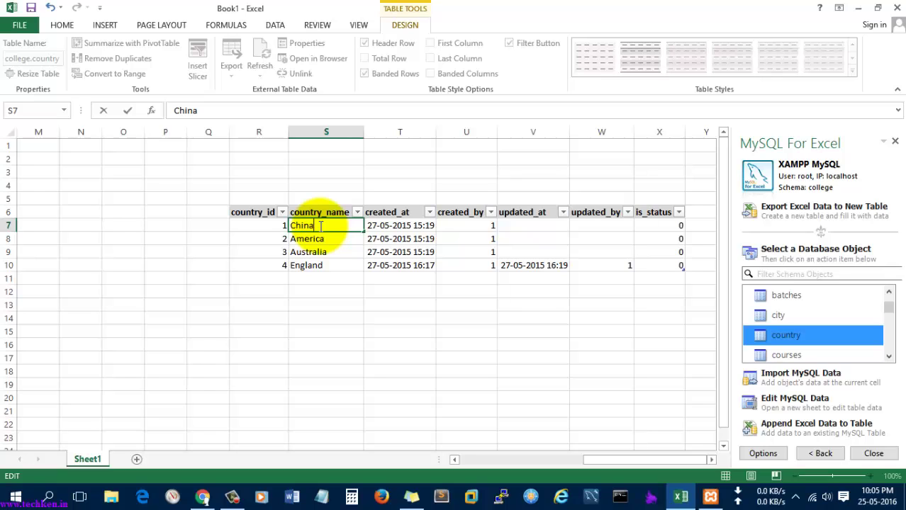
pyautogui.click(404, 326)
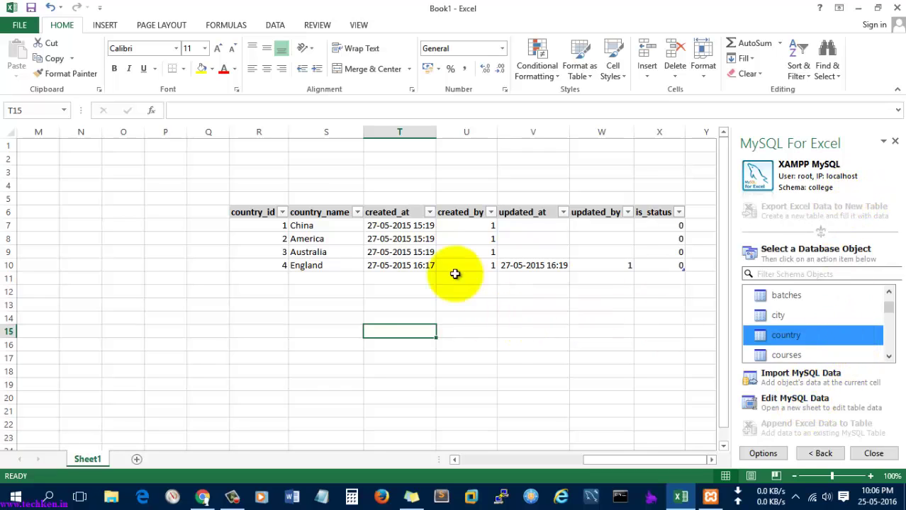
pyautogui.click(315, 227)
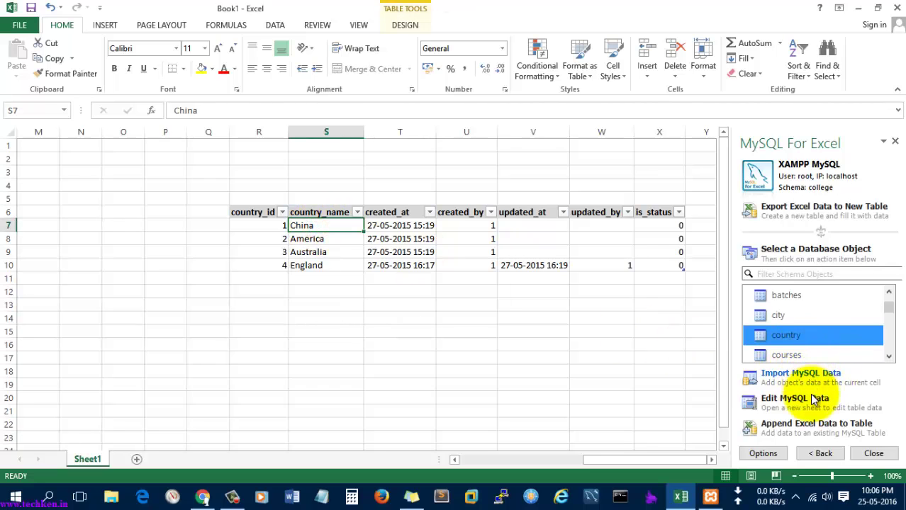
pyautogui.click(323, 303)
pyautogui.click(312, 224)
pyautogui.click(312, 239)
pyautogui.click(313, 225)
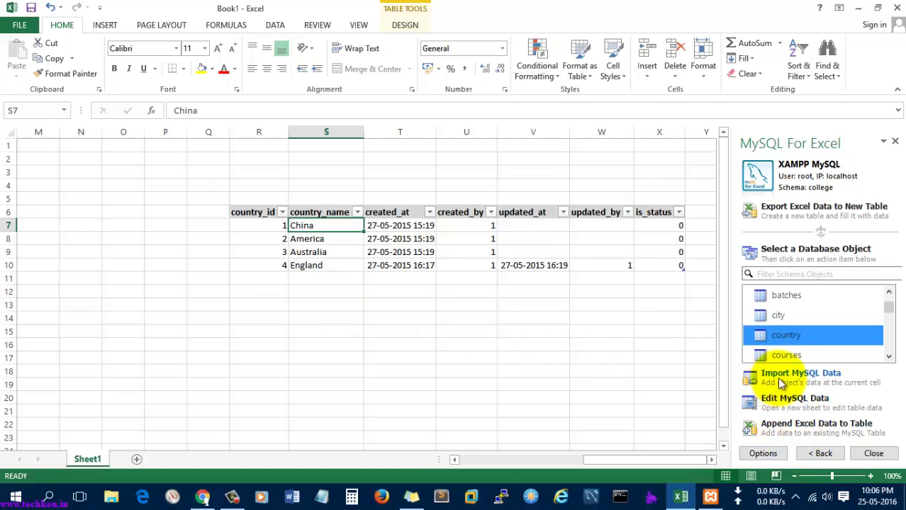
# Step: Clear the contents of the imported country table and its surrounding cells, starting from Q5
pyautogui.click(344, 309)
pyautogui.moveTo(233, 196); pyautogui.dragTo(694, 275)
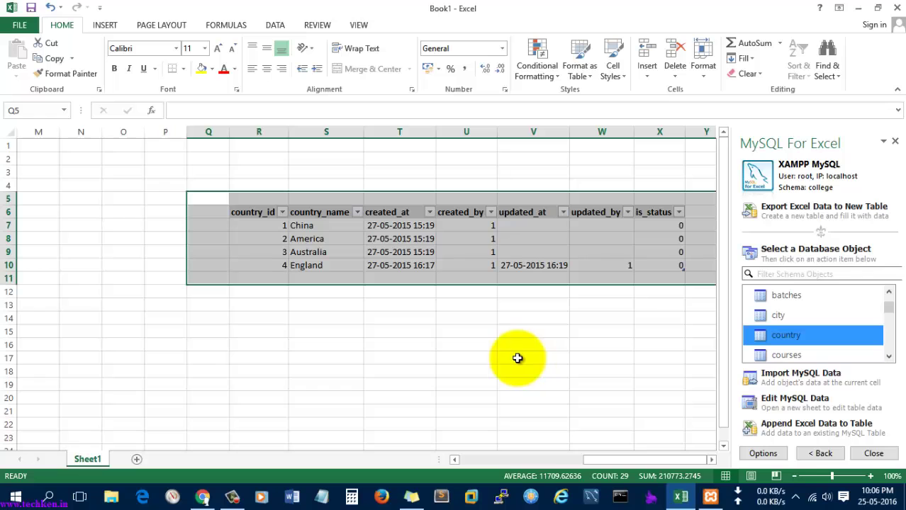
pyautogui.press('Delete')
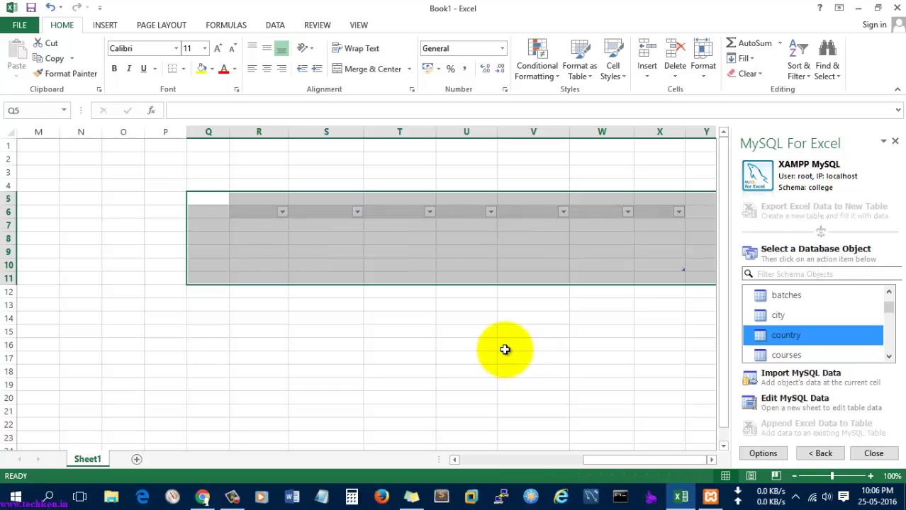
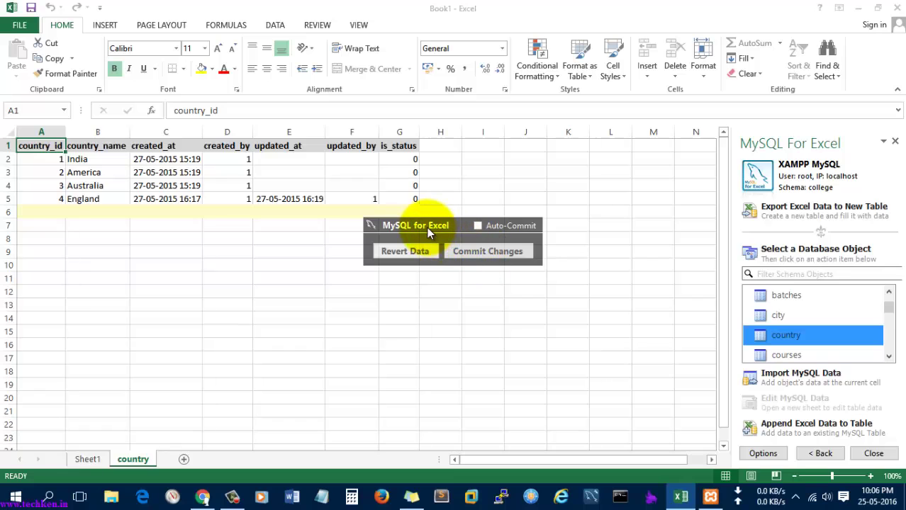
# Step: Move the floating commit box below the country data and change the country name in cell B5 to China
pyautogui.moveTo(426, 229); pyautogui.dragTo(83, 291)
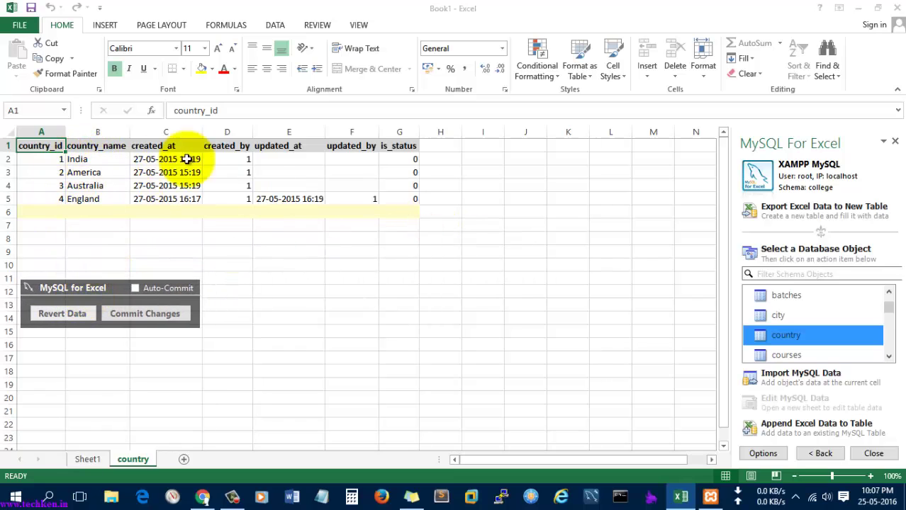
pyautogui.click(98, 162)
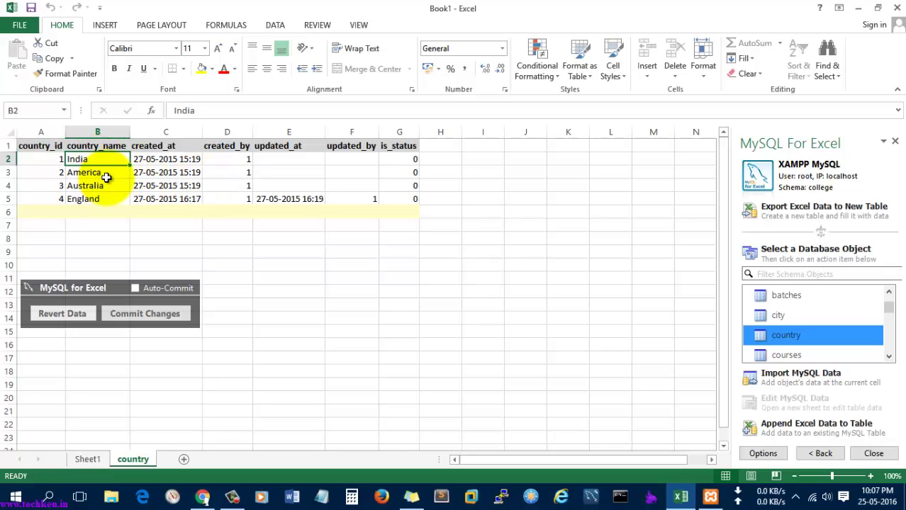
pyautogui.click(109, 199)
pyautogui.doubleClick(109, 199)
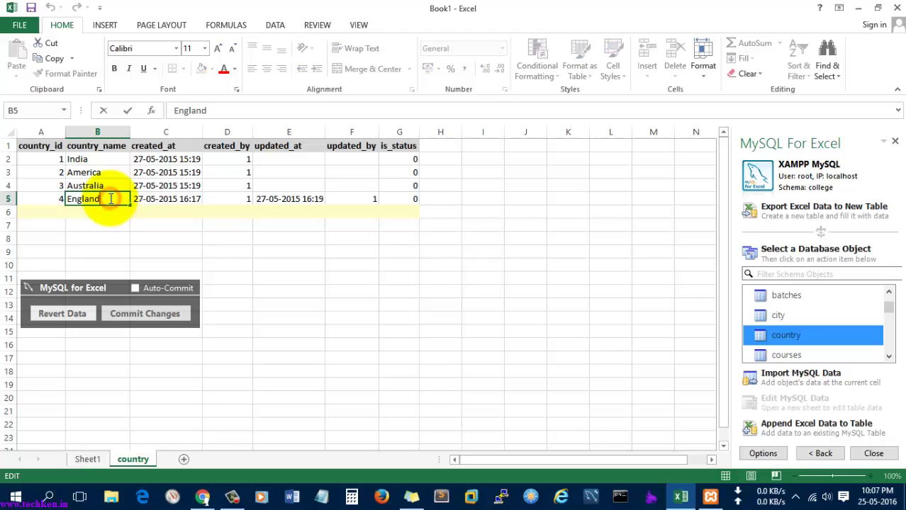
pyautogui.write('China')
pyautogui.click(306, 252)
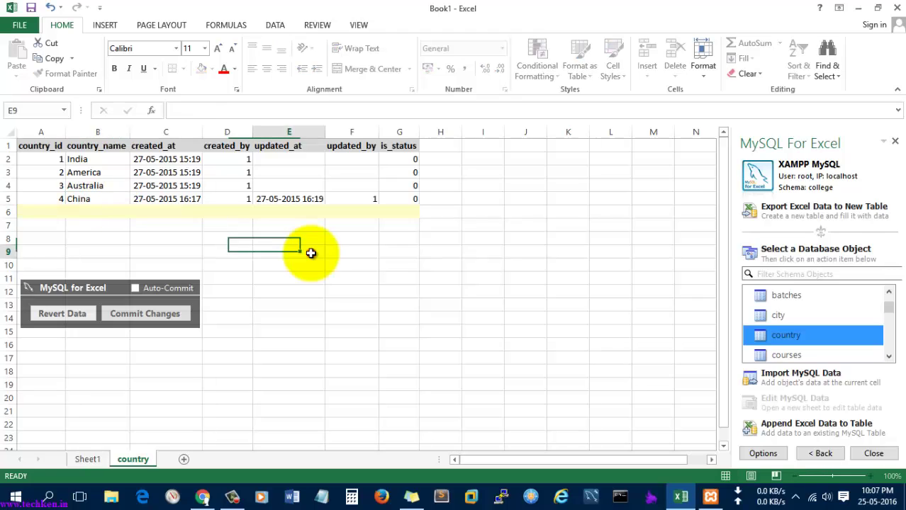
# Step: Look over the country rows, comparing the edited name in B5 with the other country names and its created_at value
pyautogui.click(195, 251)
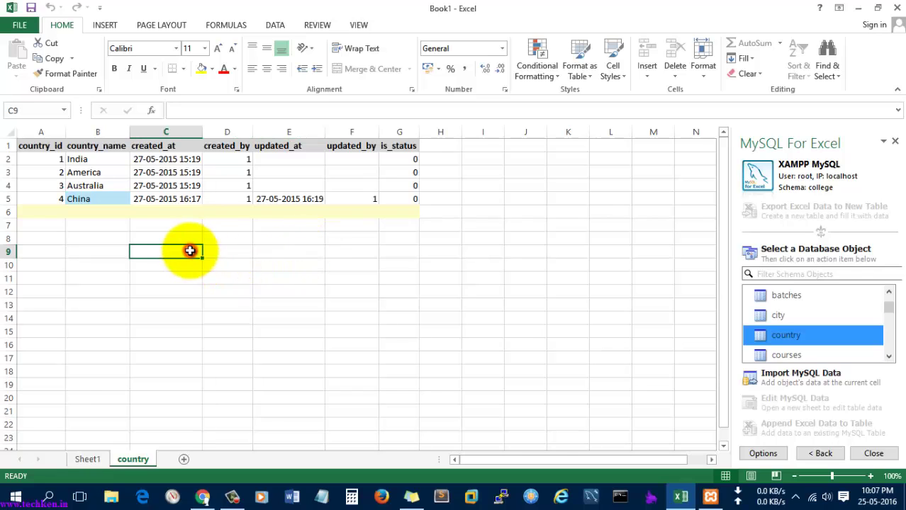
pyautogui.click(158, 227)
pyautogui.click(96, 185)
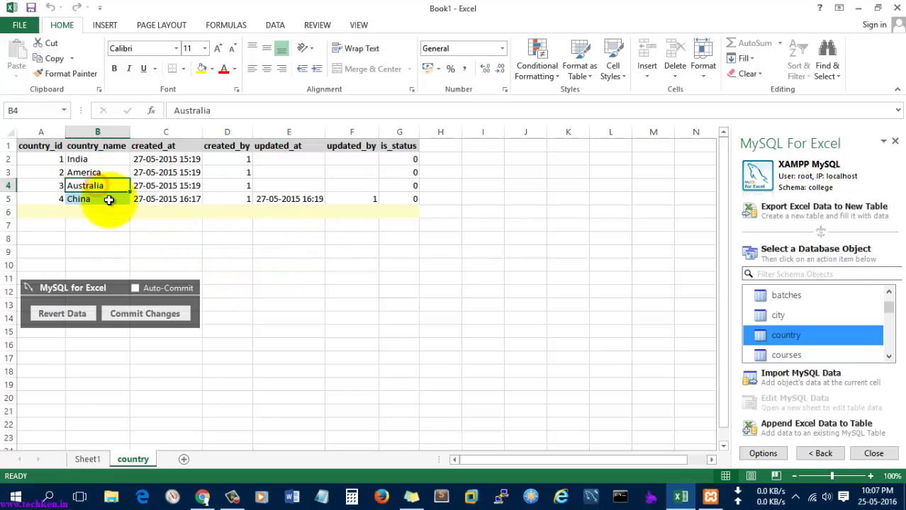
pyautogui.click(102, 198)
pyautogui.click(82, 171)
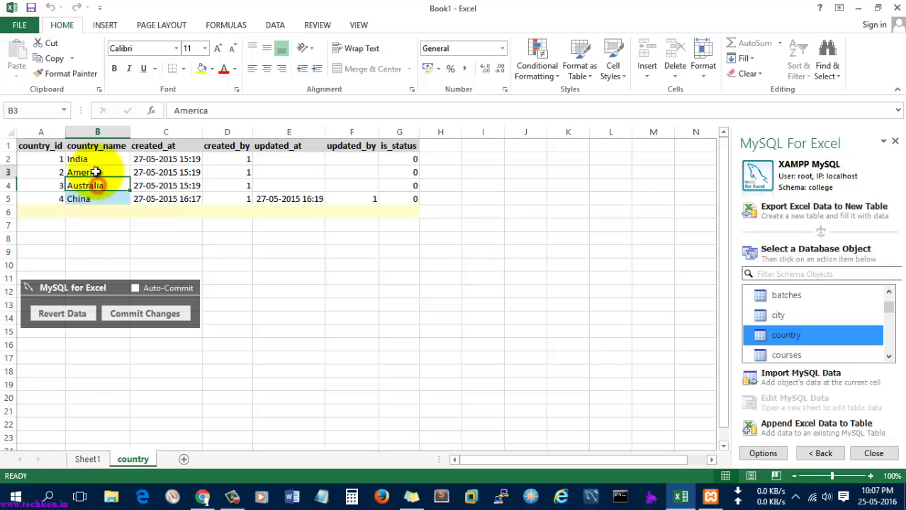
pyautogui.click(94, 157)
pyautogui.click(89, 199)
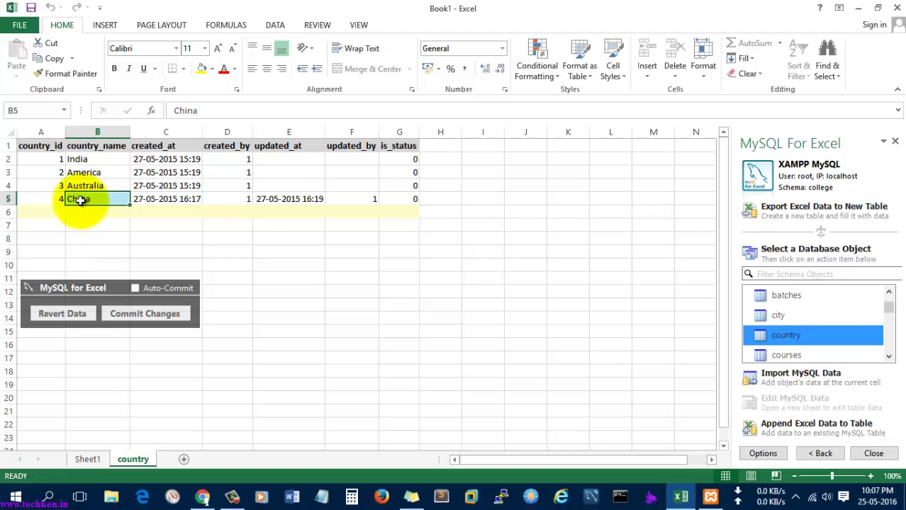
pyautogui.click(156, 199)
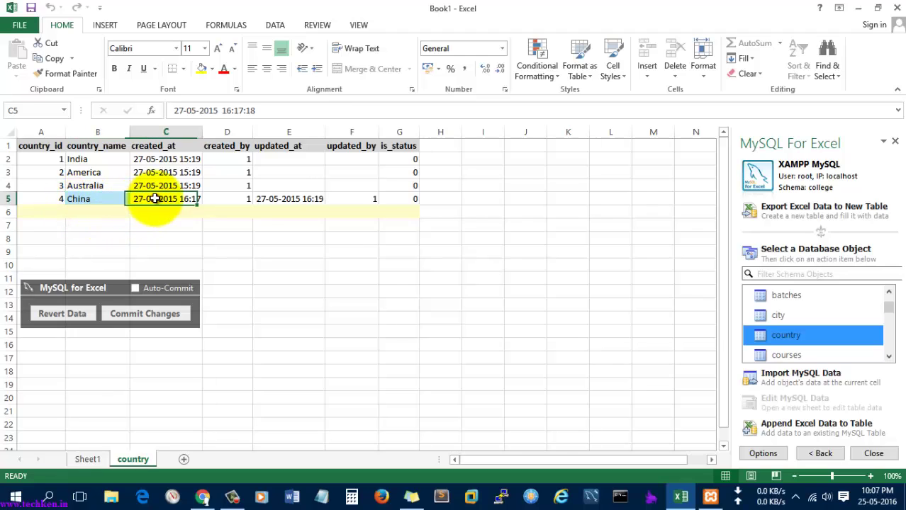
pyautogui.click(102, 200)
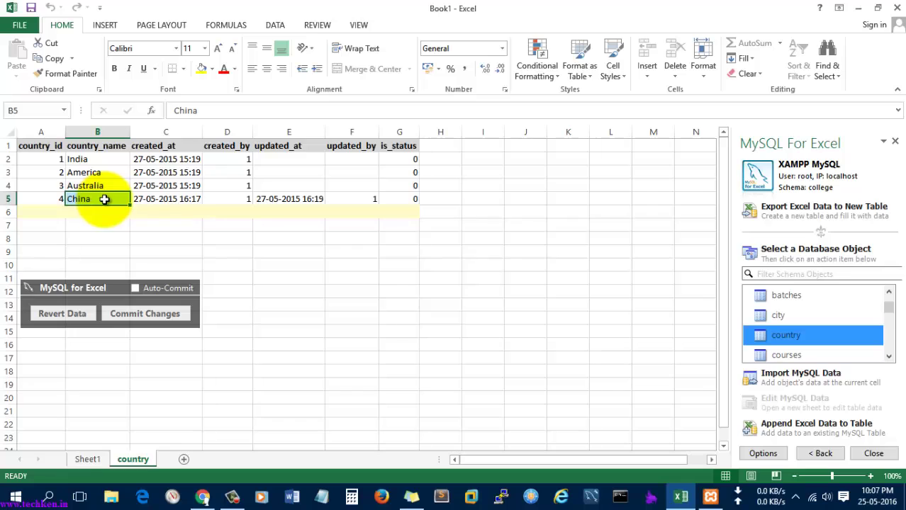
# Step: Set the updated_by value of the Australia row in cell F4 to 1
pyautogui.click(371, 196)
pyautogui.write('1')
pyautogui.click(371, 190)
pyautogui.write('1')
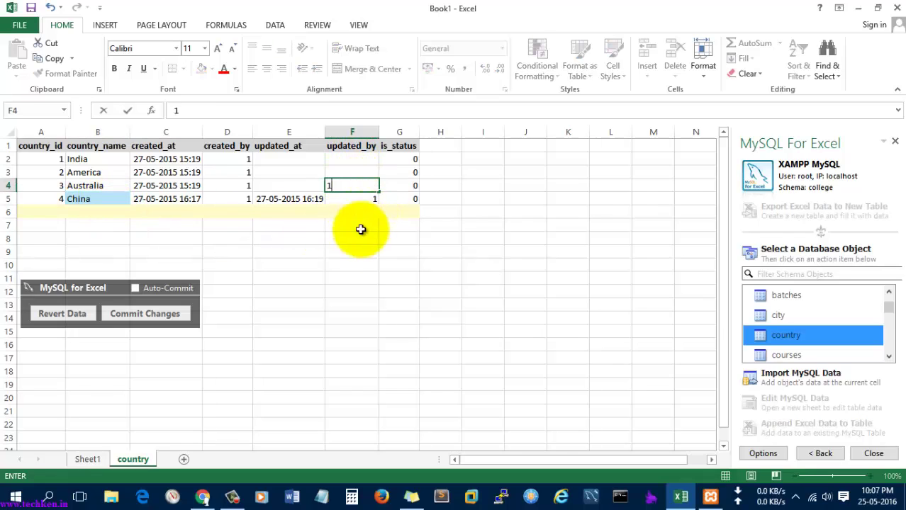
pyautogui.click(354, 235)
pyautogui.click(360, 189)
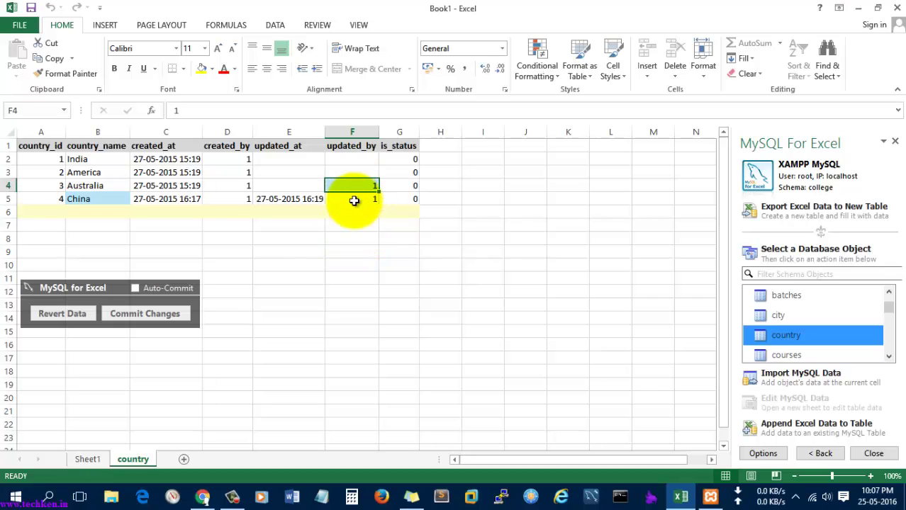
# Step: Commit the edited country data to the MySQL database
pyautogui.click(144, 314)
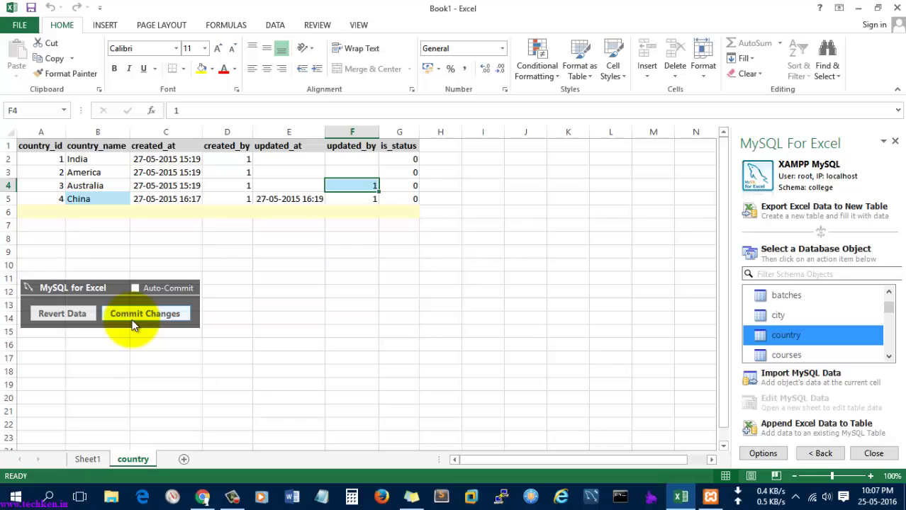
pyautogui.click(141, 312)
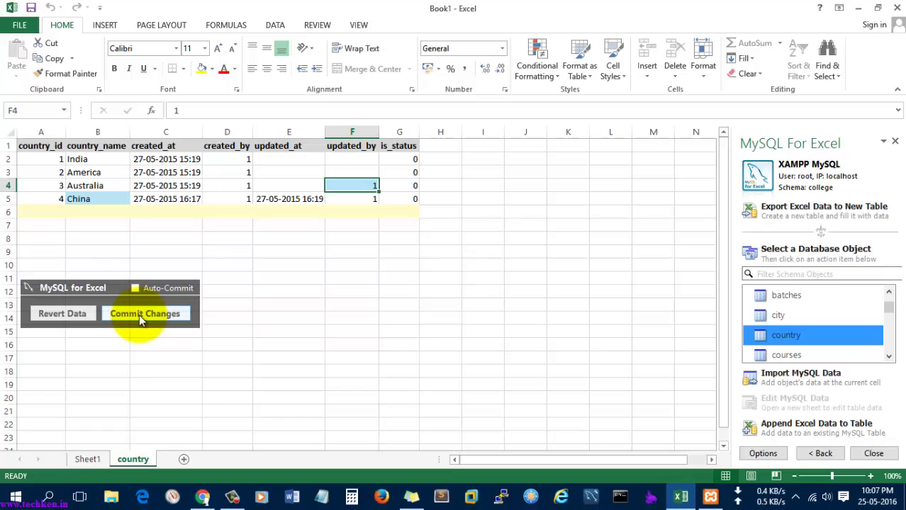
pyautogui.click(139, 314)
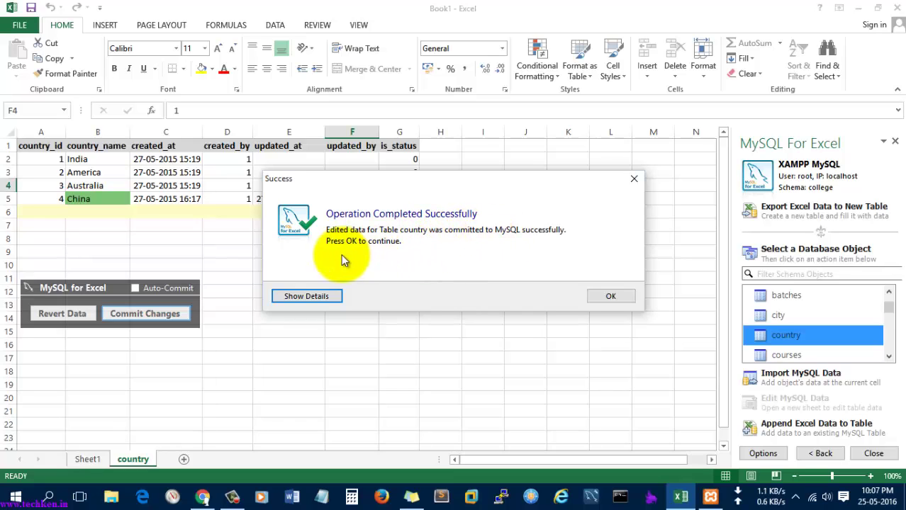
# Step: Show the commit details, compare them with the edited cells, and close the success message
pyautogui.click(314, 296)
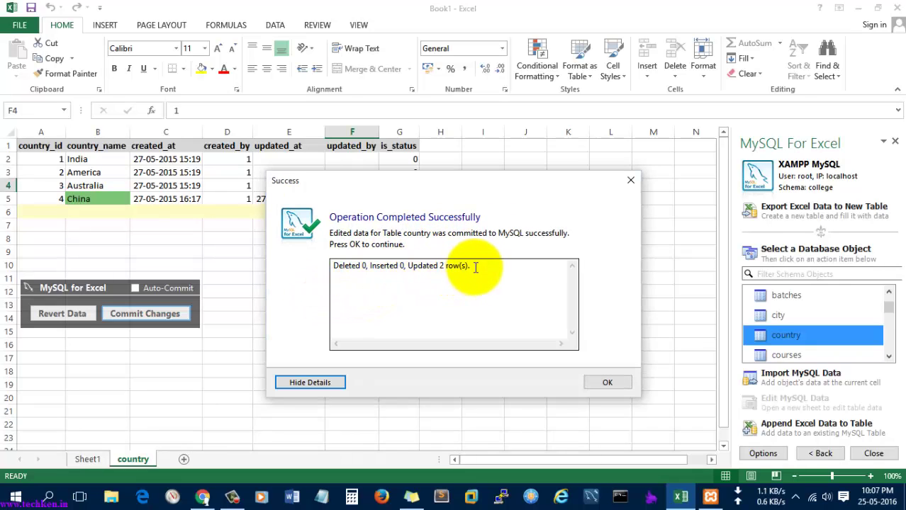
pyautogui.moveTo(470, 266); pyautogui.dragTo(342, 272)
pyautogui.click(428, 267)
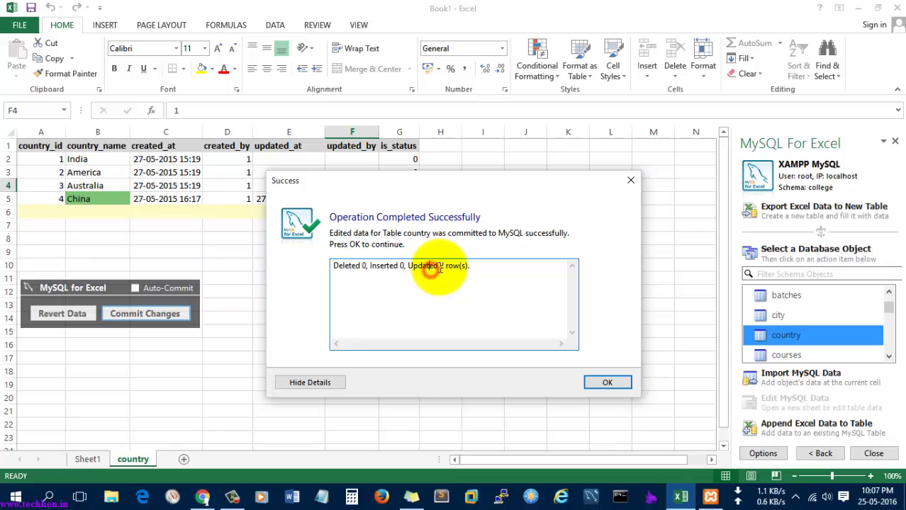
pyautogui.moveTo(417, 187); pyautogui.dragTo(412, 275)
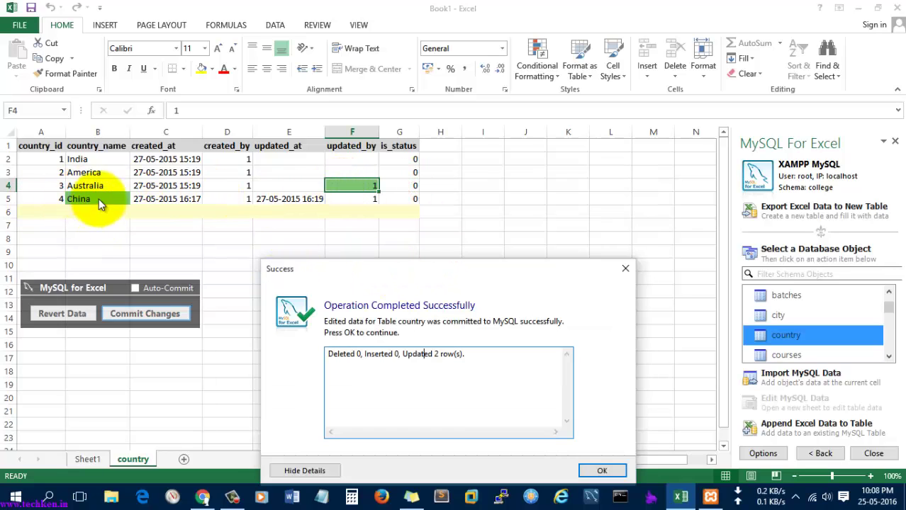
pyautogui.moveTo(432, 272); pyautogui.dragTo(431, 219)
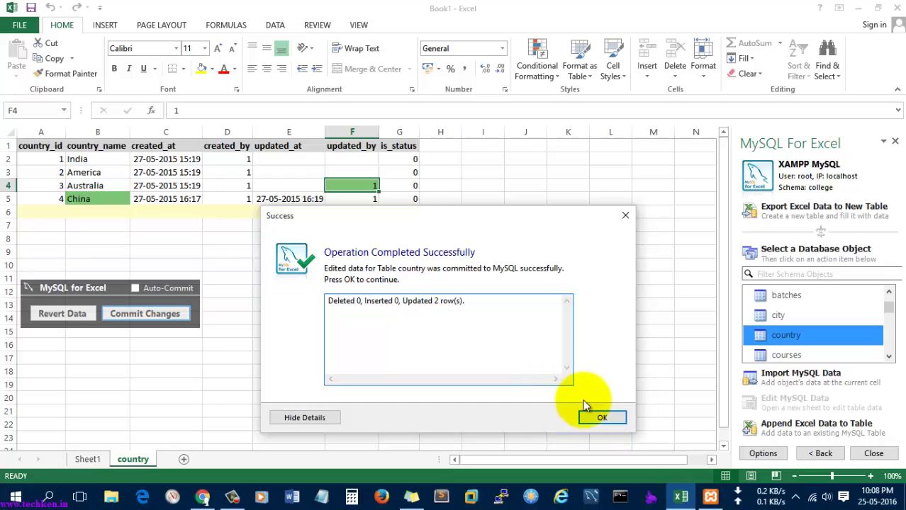
pyautogui.click(600, 417)
pyautogui.click(411, 290)
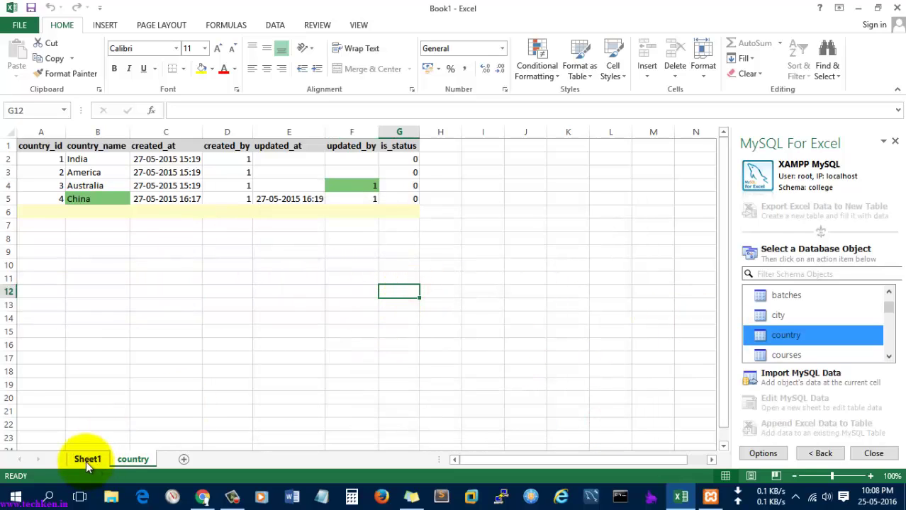
# Step: Preview a country table import at cell A1 of Sheet1, check the country_name and updated_by columns, and cancel the import
pyautogui.click(87, 460)
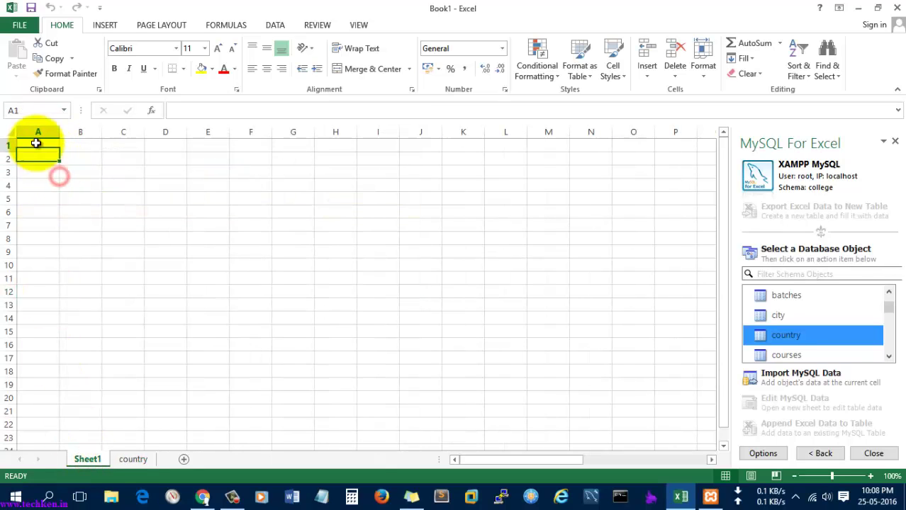
pyautogui.click(35, 144)
pyautogui.click(793, 377)
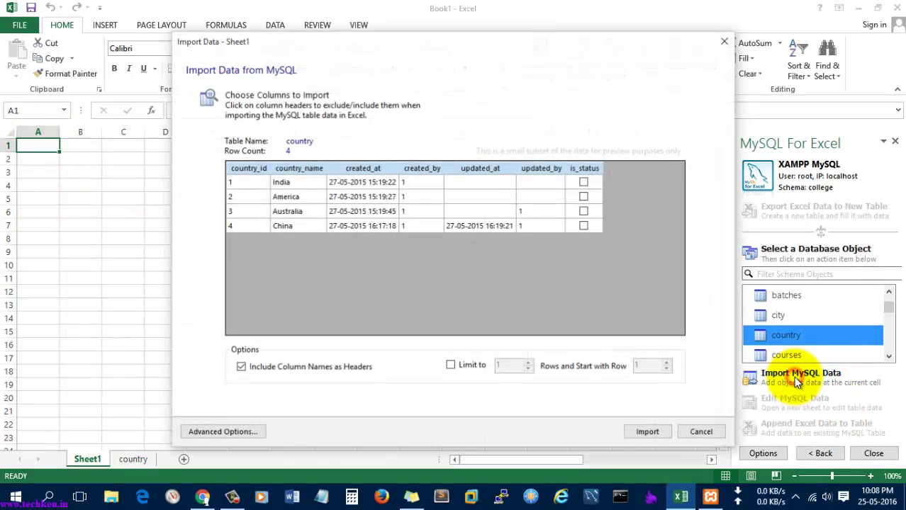
pyautogui.click(287, 226)
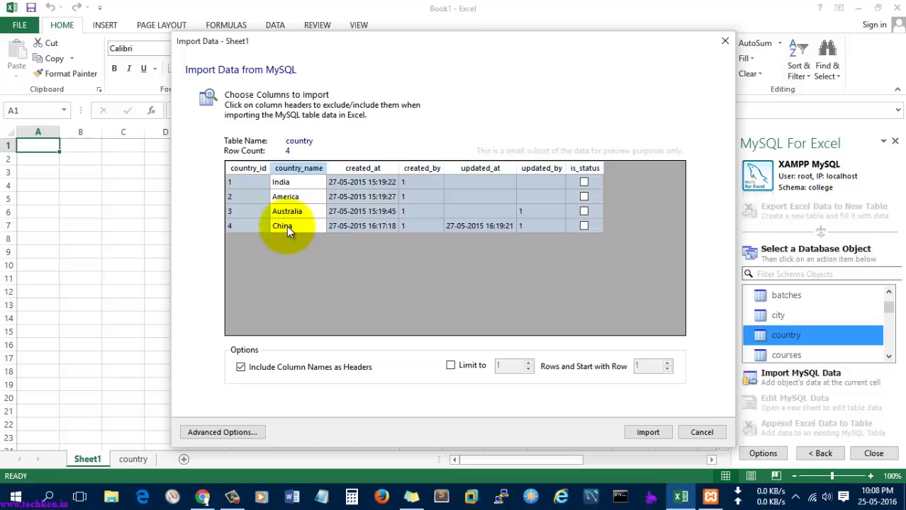
pyautogui.click(540, 212)
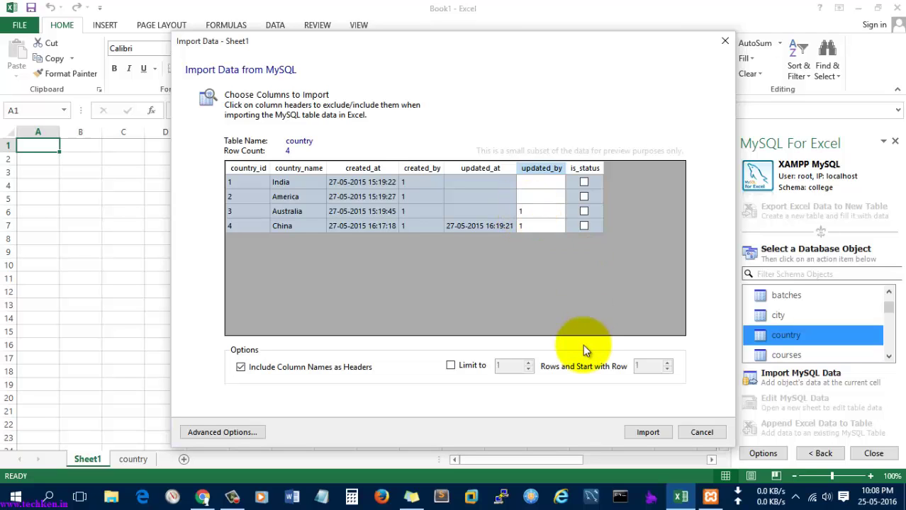
pyautogui.click(709, 432)
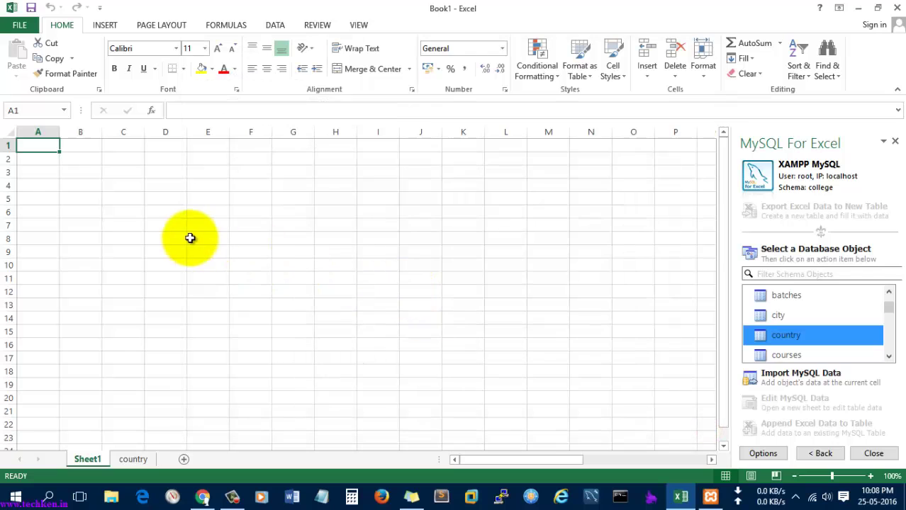
# Step: Return to the country sheet and delete it from the workbook
pyautogui.click(189, 237)
pyautogui.click(133, 459)
pyautogui.click(301, 264)
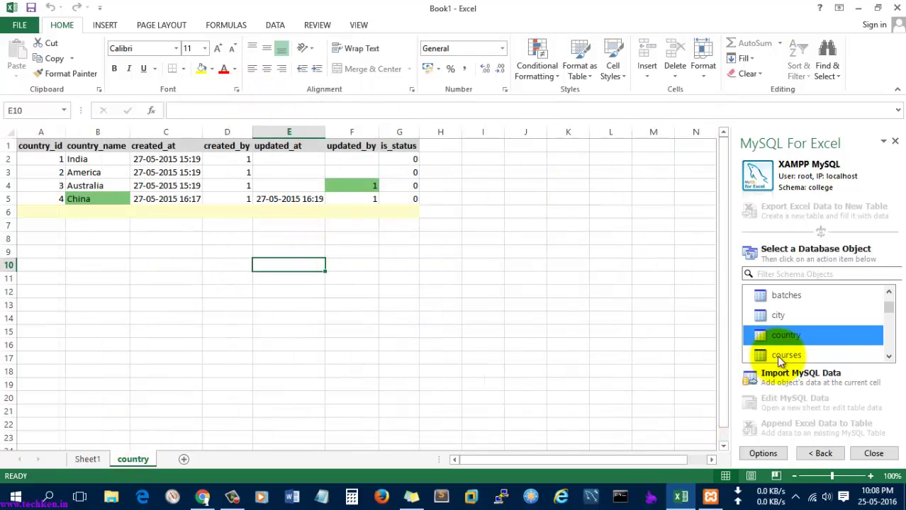
pyautogui.click(182, 239)
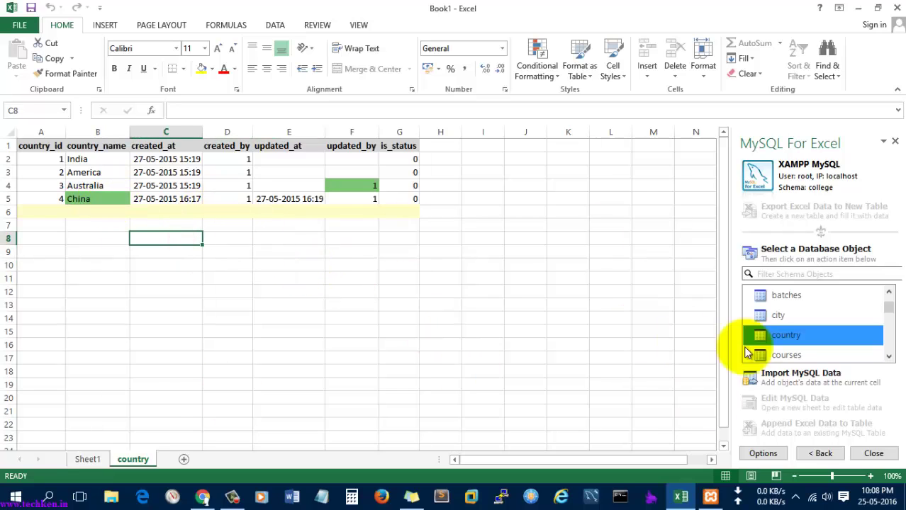
pyautogui.click(791, 355)
pyautogui.click(786, 337)
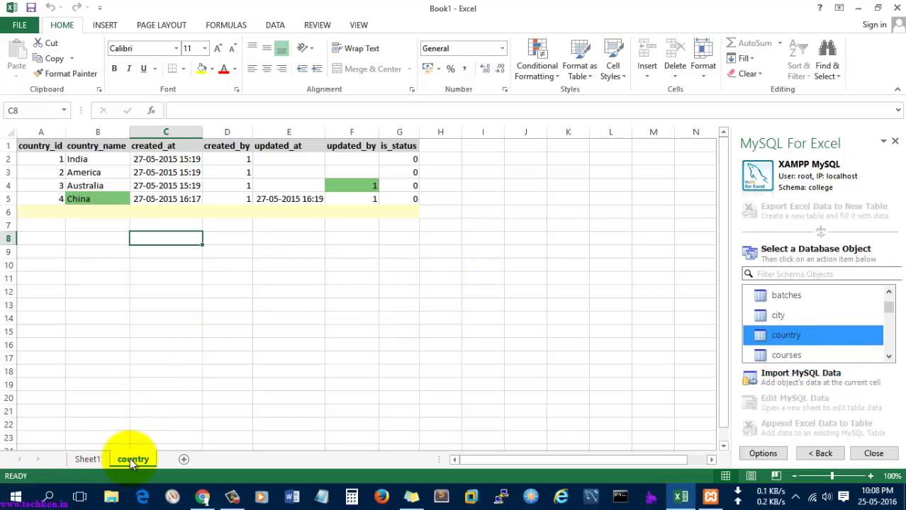
pyautogui.rightClick(132, 461)
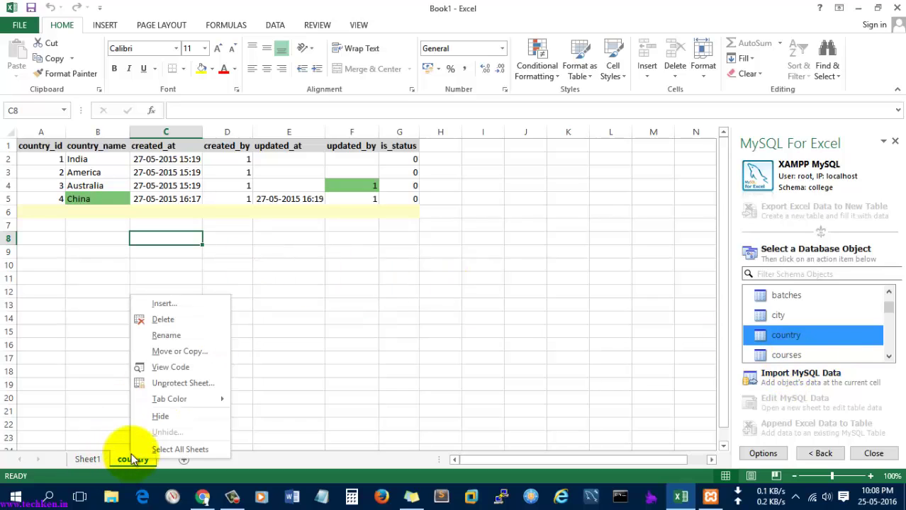
pyautogui.click(162, 323)
pyautogui.click(425, 281)
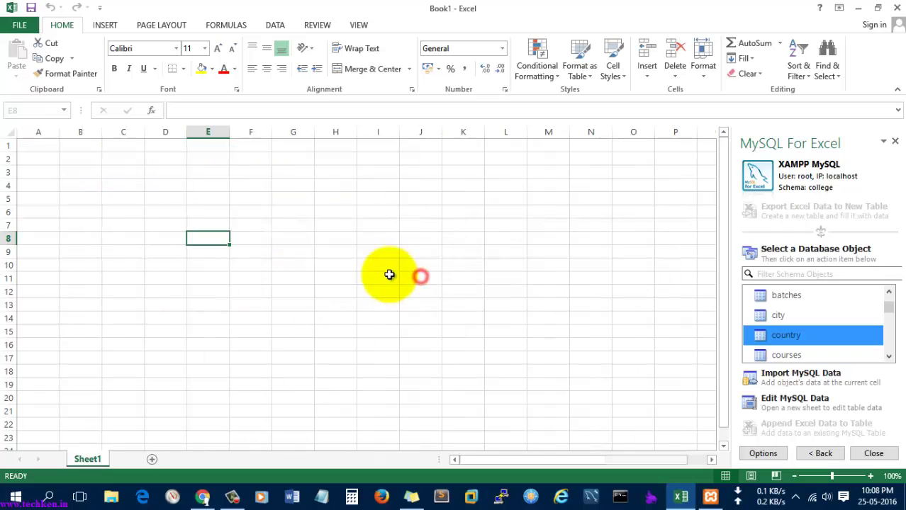
# Step: From cell A1 of Sheet1, open the country table for editing in a new sheet by importing its data
pyautogui.click(262, 383)
pyautogui.click(37, 146)
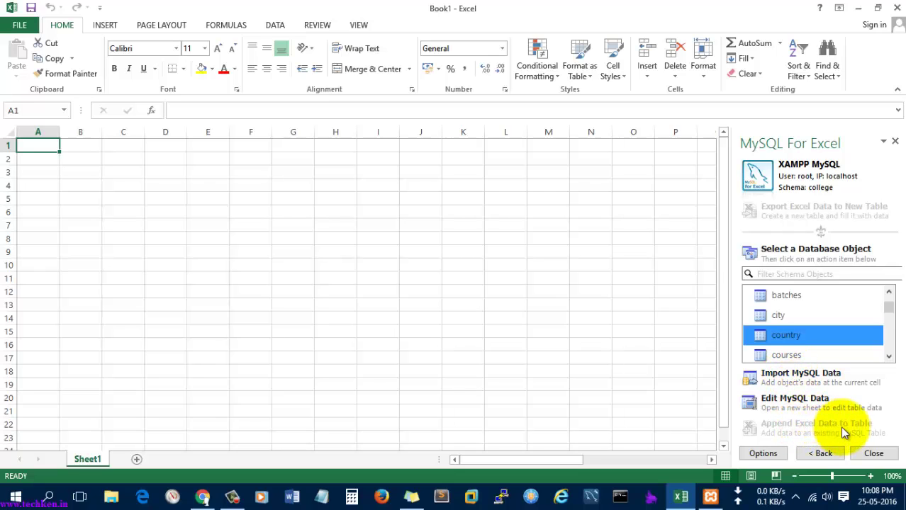
pyautogui.click(797, 403)
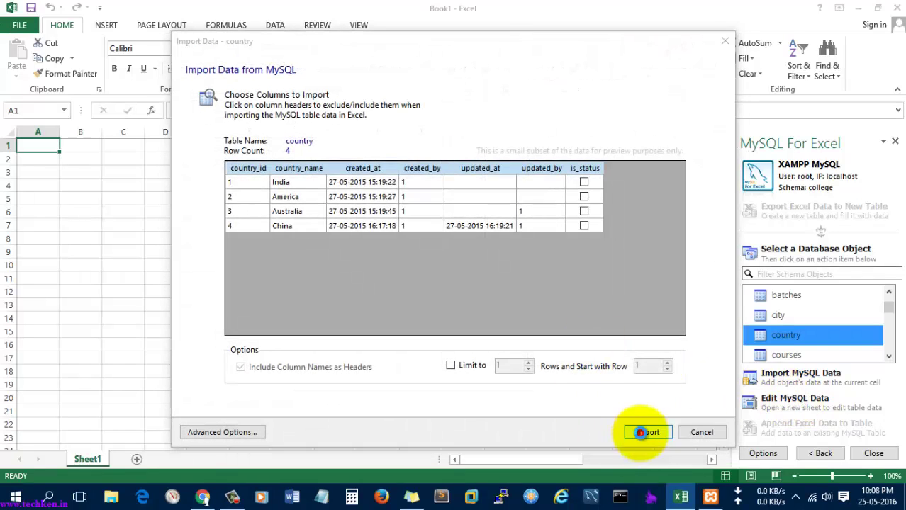
pyautogui.click(643, 431)
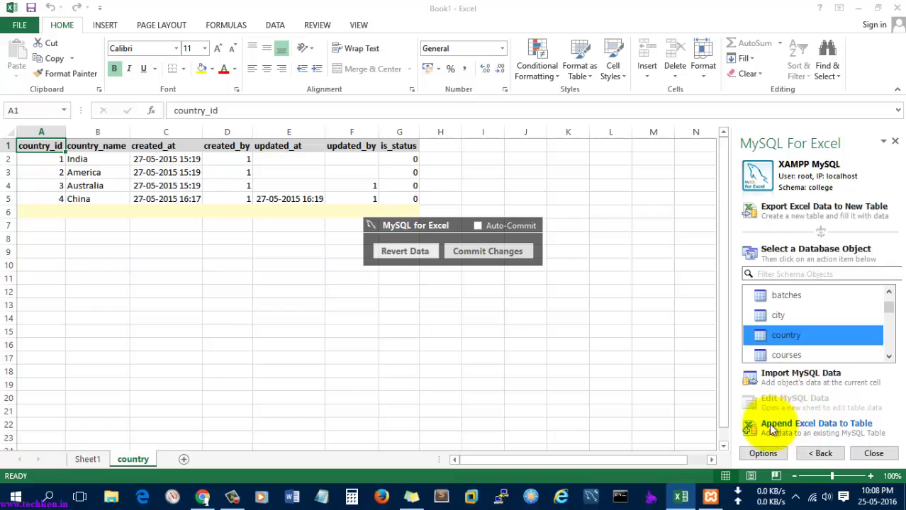
# Step: Start appending Excel data to the country table and try to map Column1 onto the country_id column
pyautogui.click(813, 427)
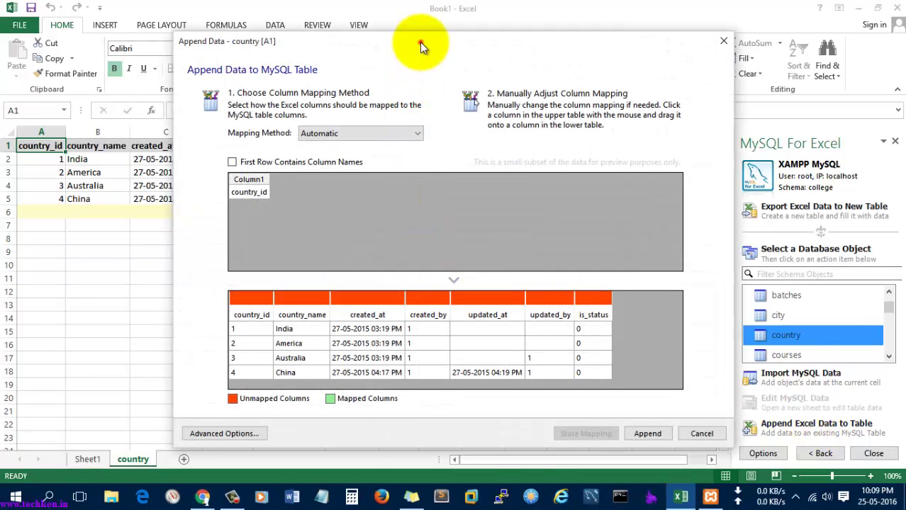
pyautogui.moveTo(420, 42); pyautogui.dragTo(357, 35)
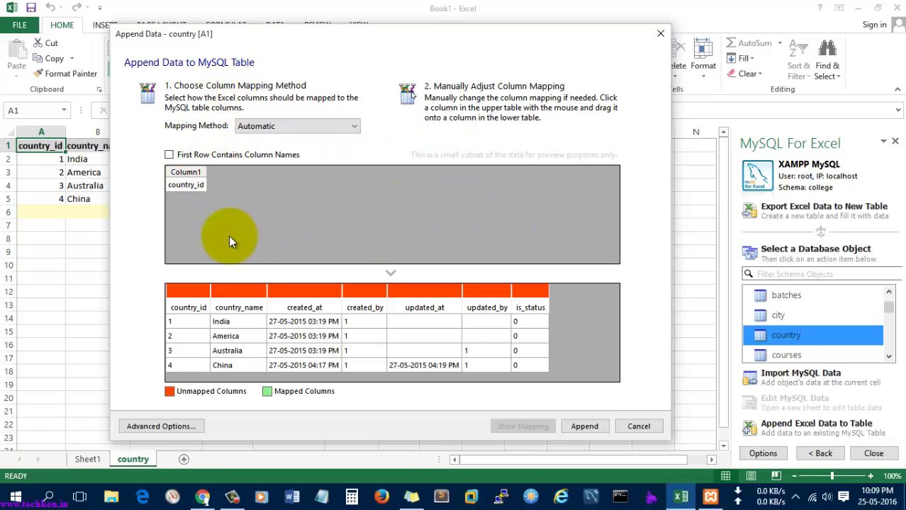
pyautogui.click(198, 175)
pyautogui.moveTo(199, 175)
pyautogui.mouseDown()
pyautogui.moveTo(216, 171)
pyautogui.moveTo(193, 184)
pyautogui.moveTo(241, 226)
pyautogui.moveTo(193, 287)
pyautogui.moveTo(387, 290)
pyautogui.moveTo(394, 275)
pyautogui.moveTo(421, 297)
pyautogui.moveTo(526, 288)
pyautogui.moveTo(395, 311)
pyautogui.moveTo(170, 301)
pyautogui.moveTo(188, 291)
pyautogui.mouseUp()
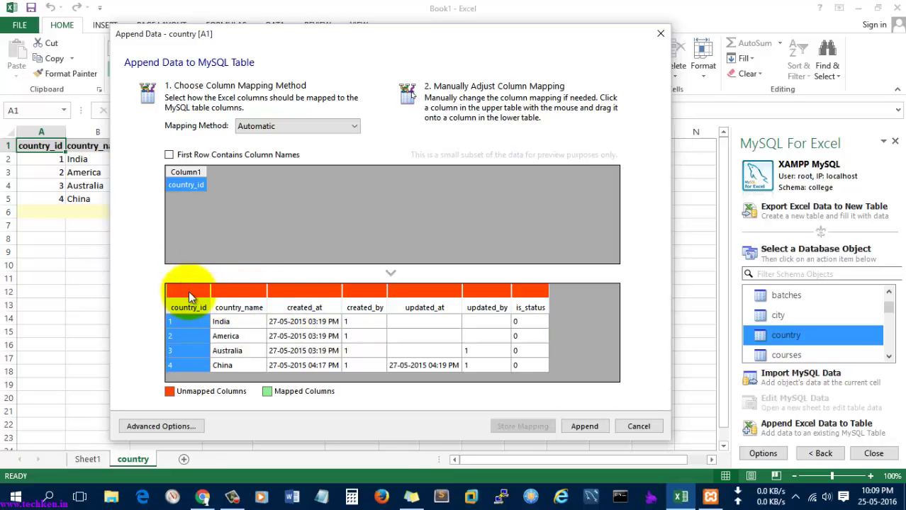
# Step: Check the advanced append options without changing them, and try to append with the currently mapped data only
pyautogui.click(188, 426)
pyautogui.click(459, 396)
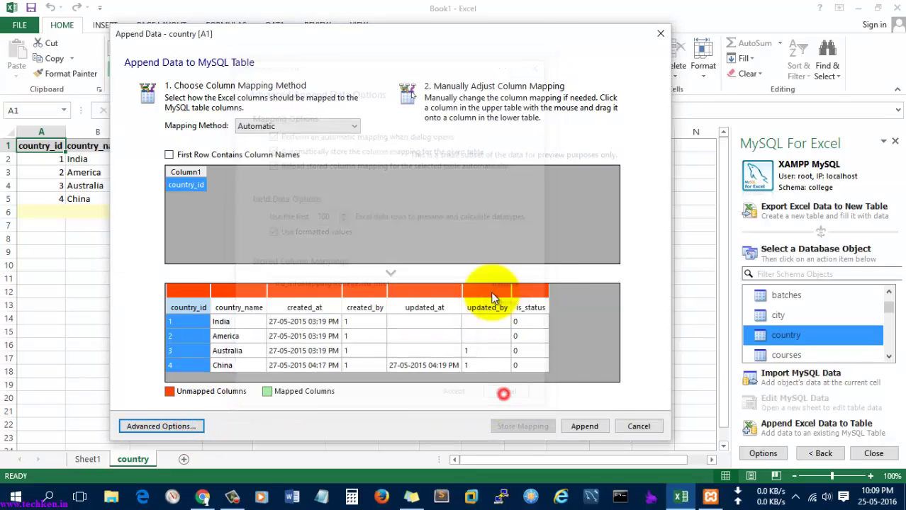
pyautogui.click(587, 428)
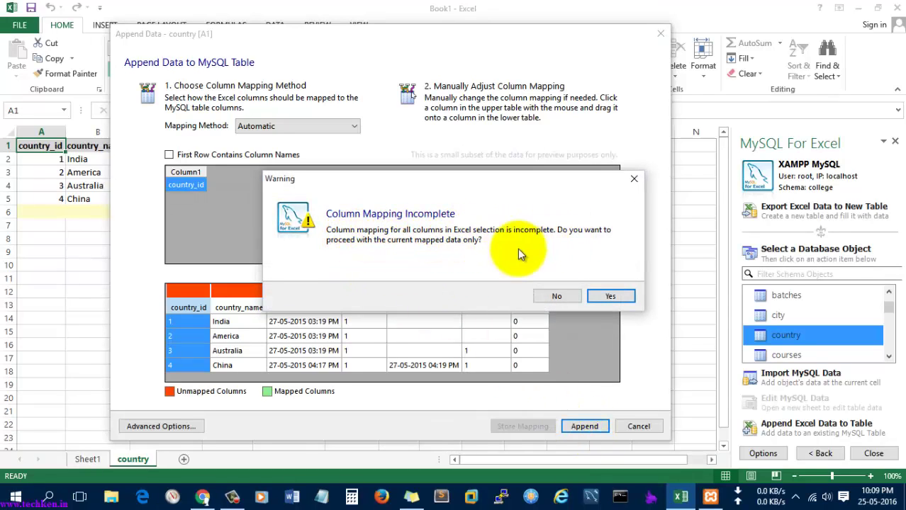
pyautogui.click(610, 296)
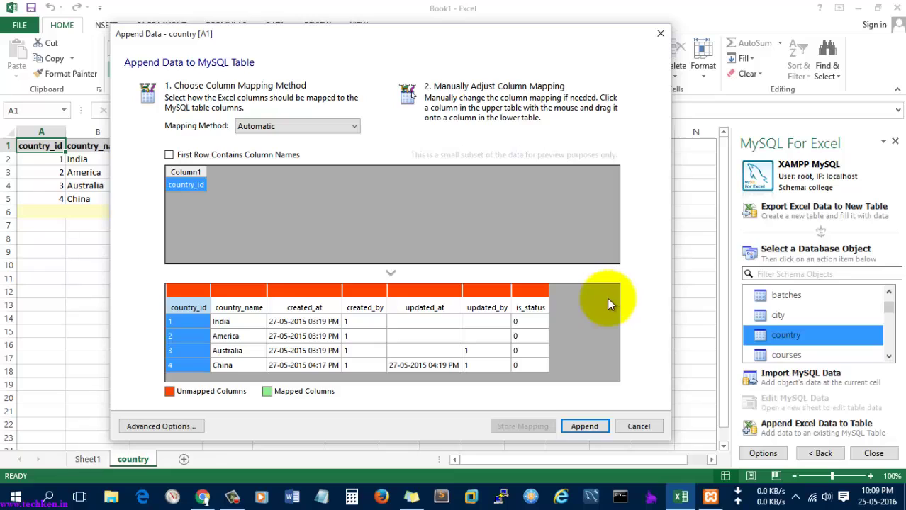
# Step: Try the Manual mapping method, and treat the first row as column names to map country_id automatically
pyautogui.click(318, 128)
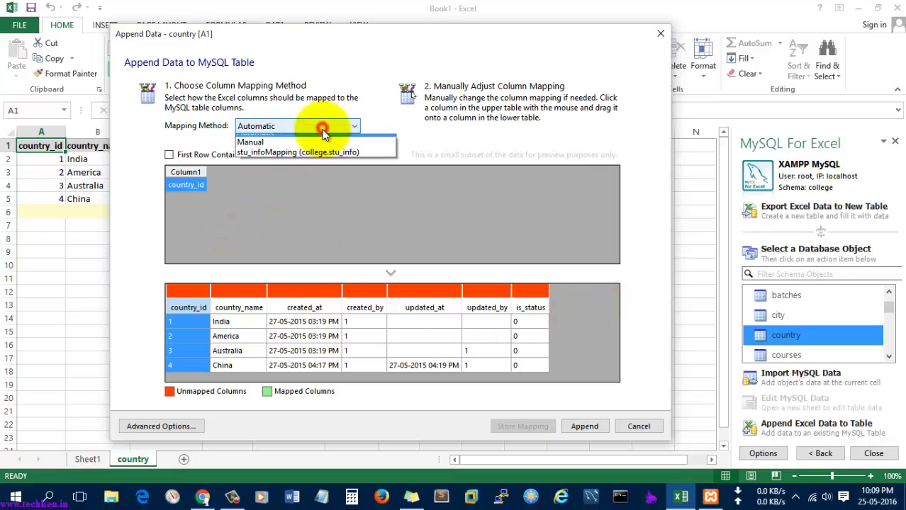
pyautogui.click(312, 150)
pyautogui.click(298, 126)
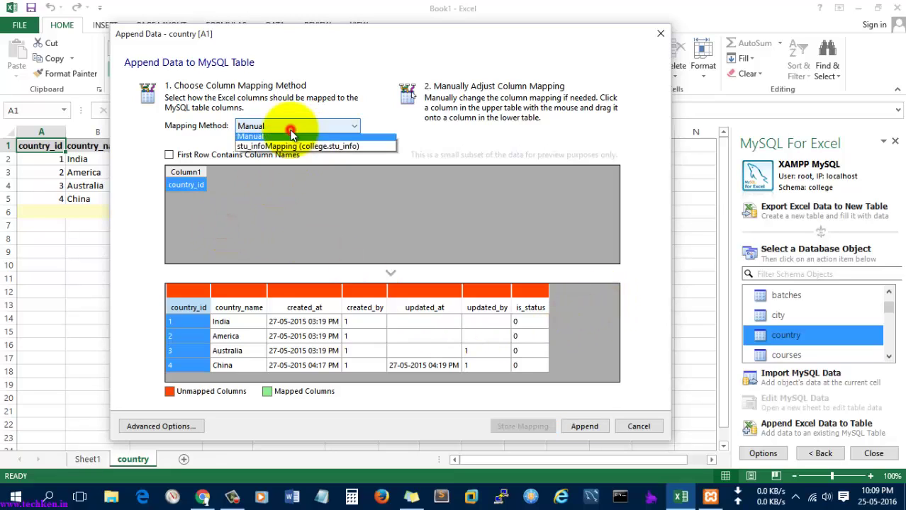
pyautogui.click(292, 149)
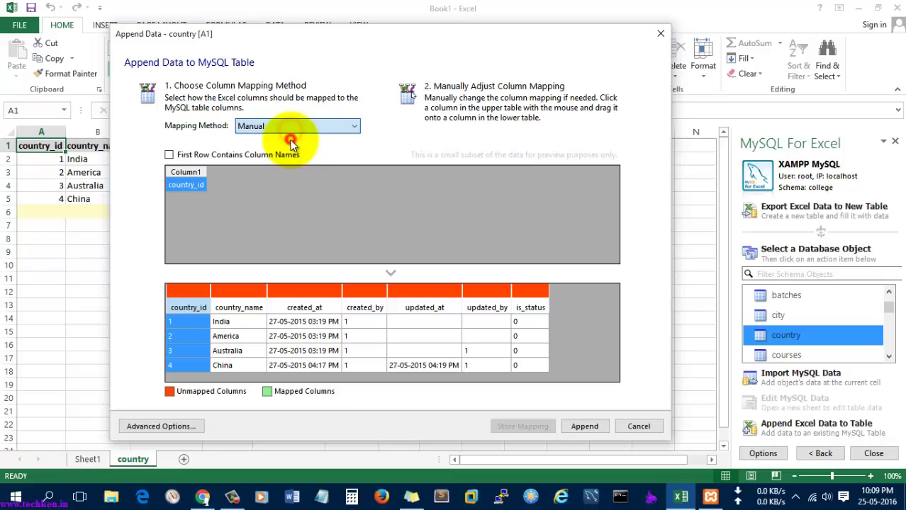
pyautogui.click(168, 154)
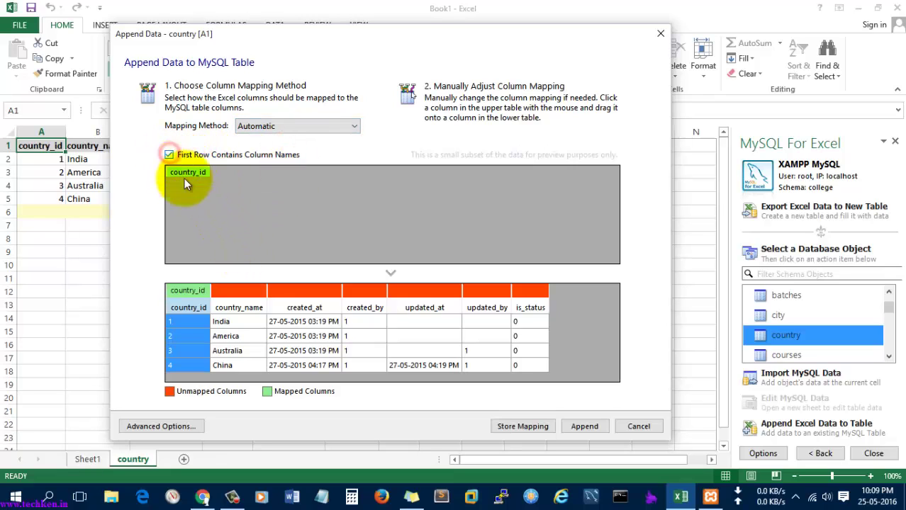
# Step: Store the current country_id column mapping under the name countryMapping
pyautogui.click(583, 427)
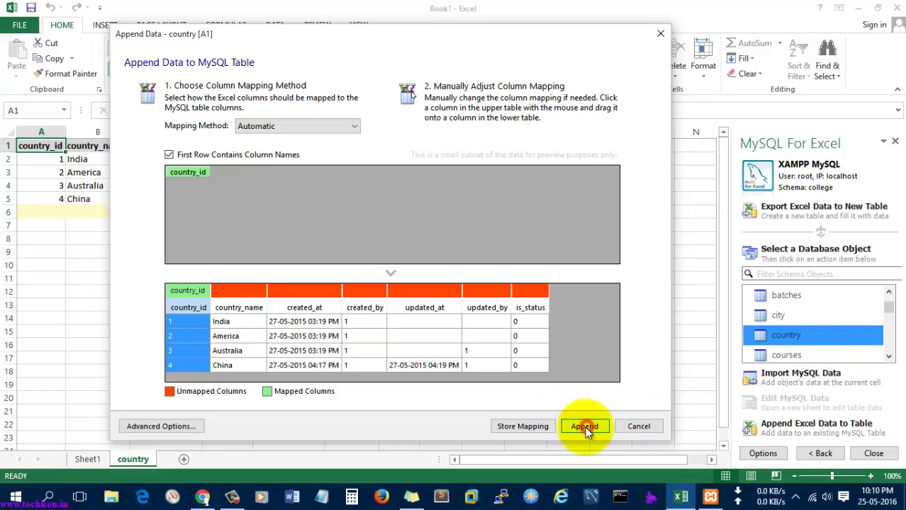
pyautogui.click(521, 428)
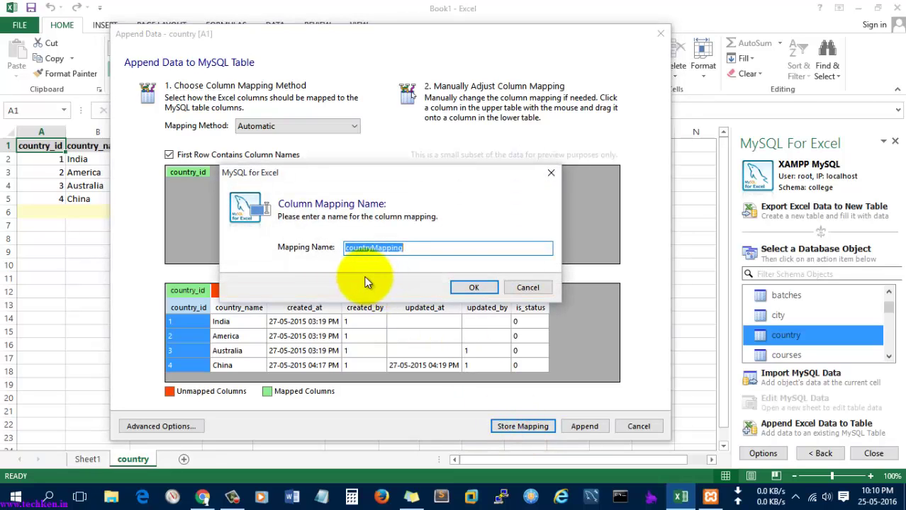
pyautogui.click(473, 287)
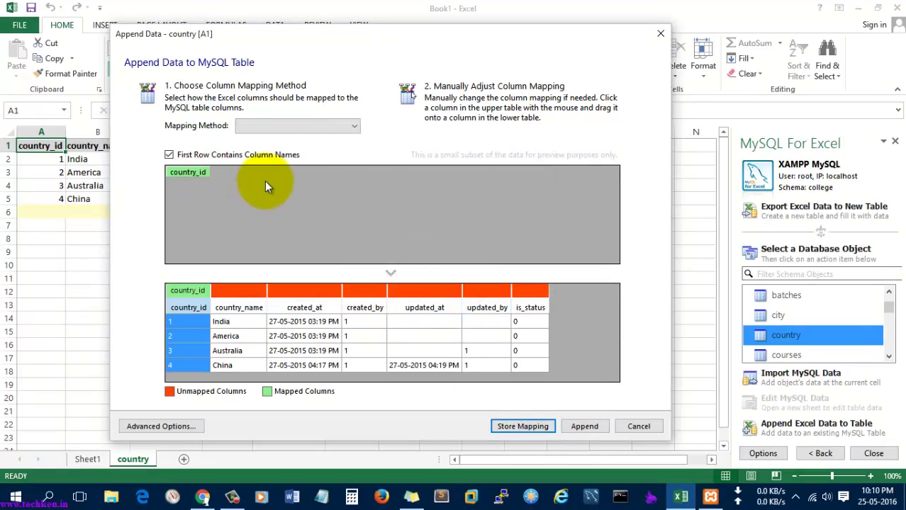
# Step: Unmap and remap the country_id column, store the mapping as countryMapping2, and leave the append without sending data
pyautogui.click(224, 297)
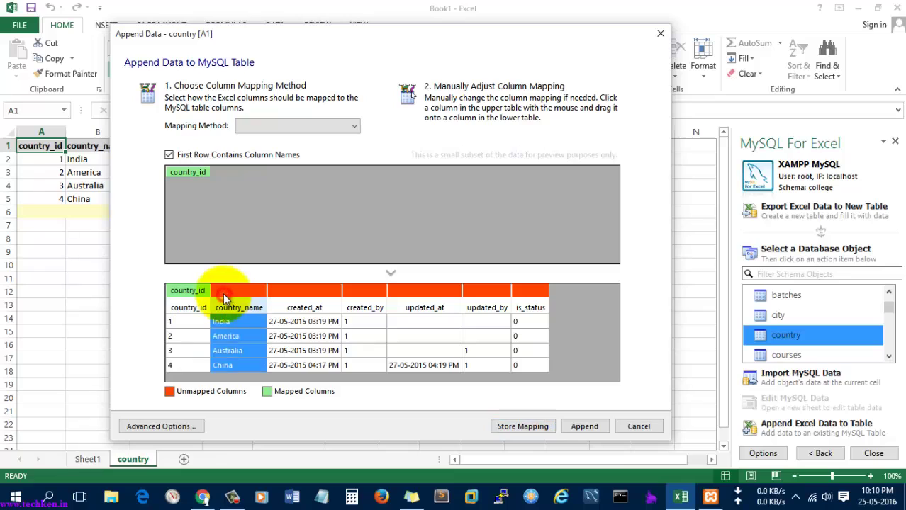
pyautogui.click(238, 287)
pyautogui.moveTo(210, 290); pyautogui.dragTo(203, 179)
pyautogui.click(249, 287)
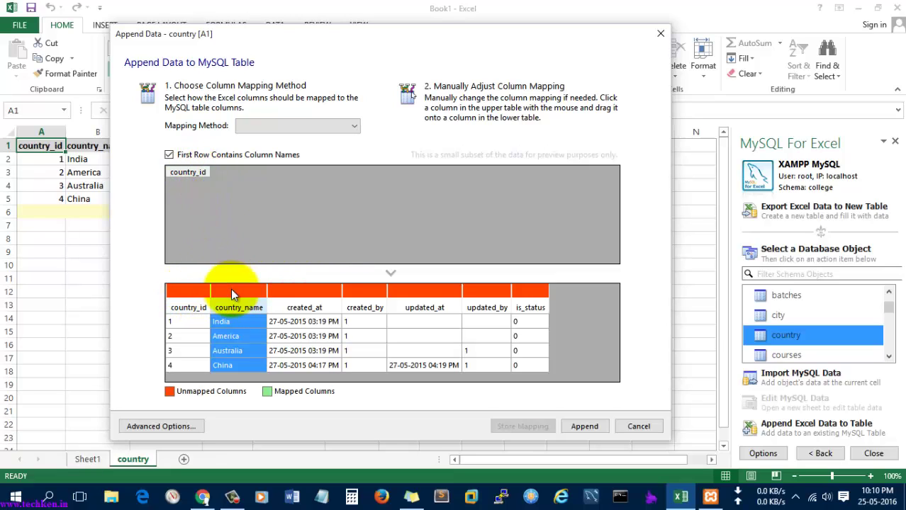
pyautogui.moveTo(194, 293); pyautogui.dragTo(188, 301)
pyautogui.click(517, 428)
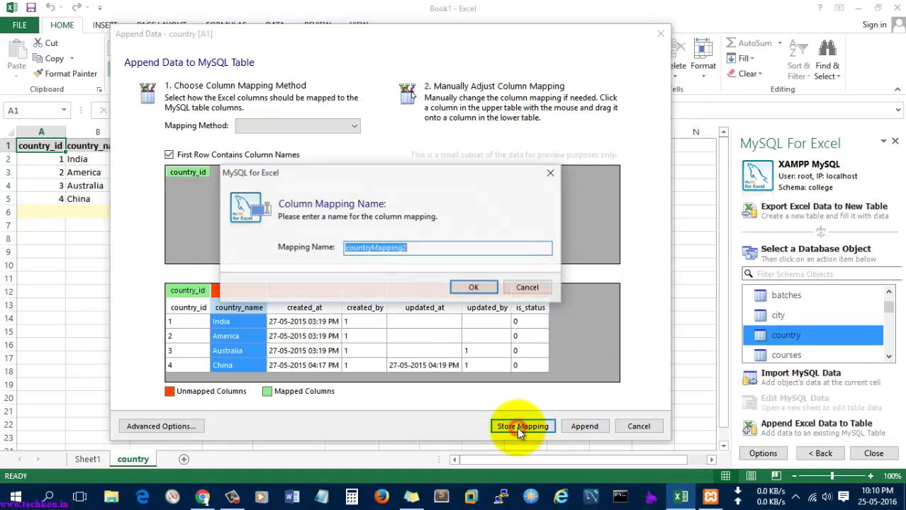
pyautogui.click(473, 287)
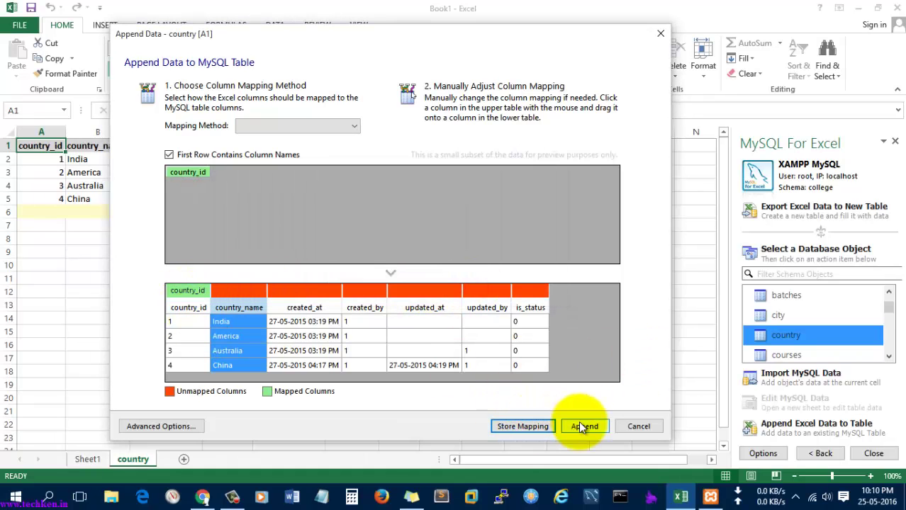
pyautogui.click(640, 428)
# Step: Preview appending the updated_at value in cell E5 to the country table, and cancel without appending
pyautogui.click(470, 326)
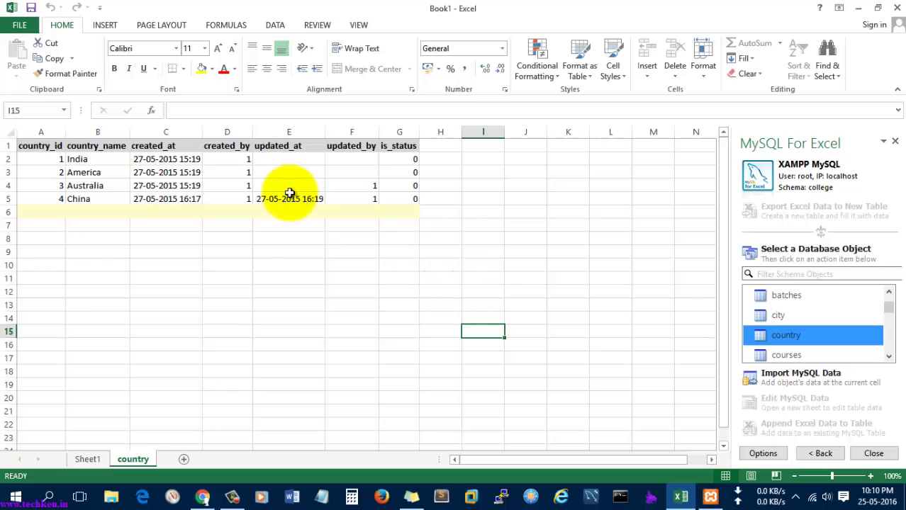
pyautogui.click(291, 195)
pyautogui.click(812, 427)
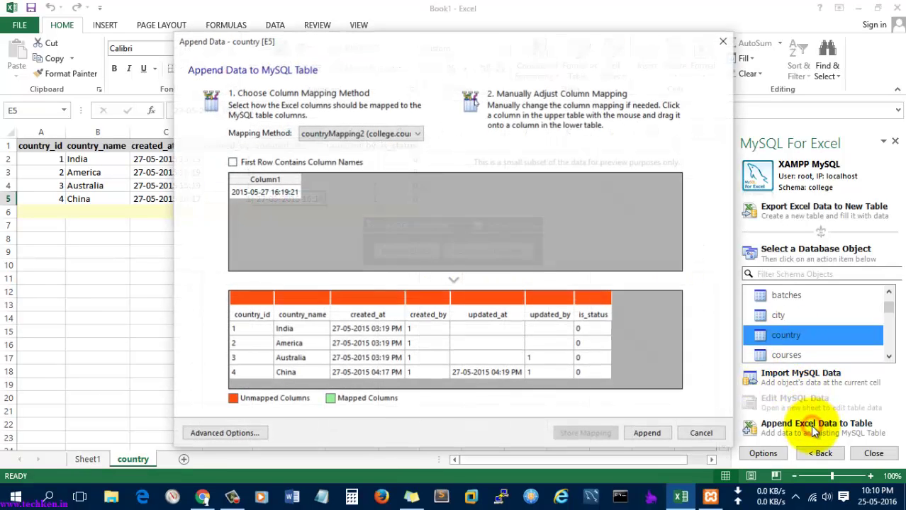
pyautogui.click(258, 190)
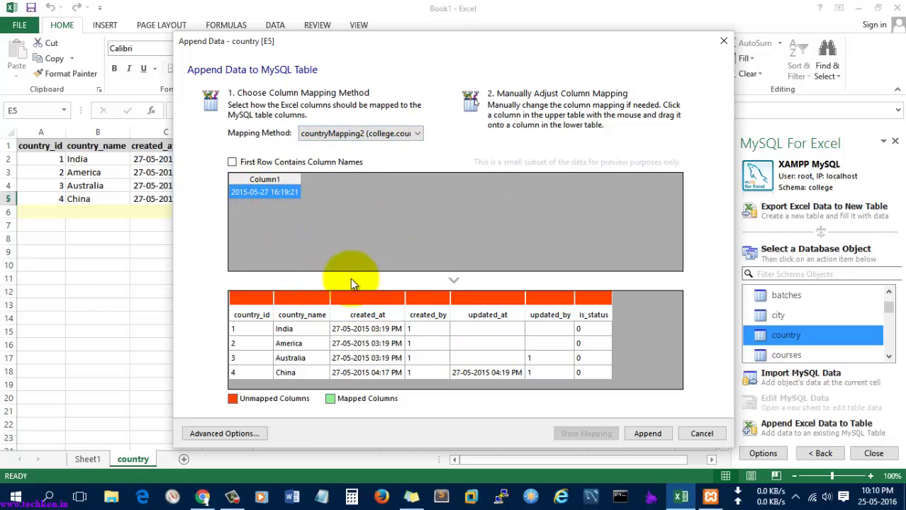
pyautogui.click(702, 433)
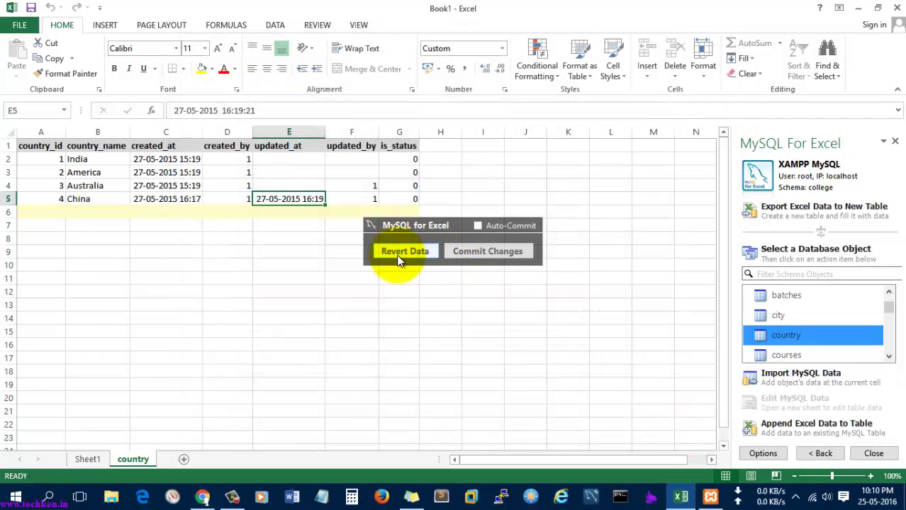
# Step: Revert the country sheet's edit session by refreshing its data from the database, and repeat the refresh
pyautogui.click(415, 260)
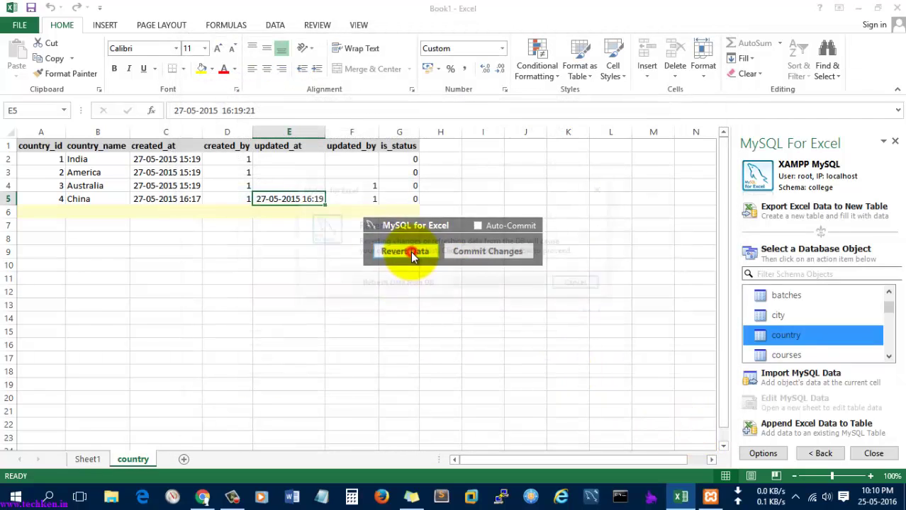
pyautogui.click(390, 285)
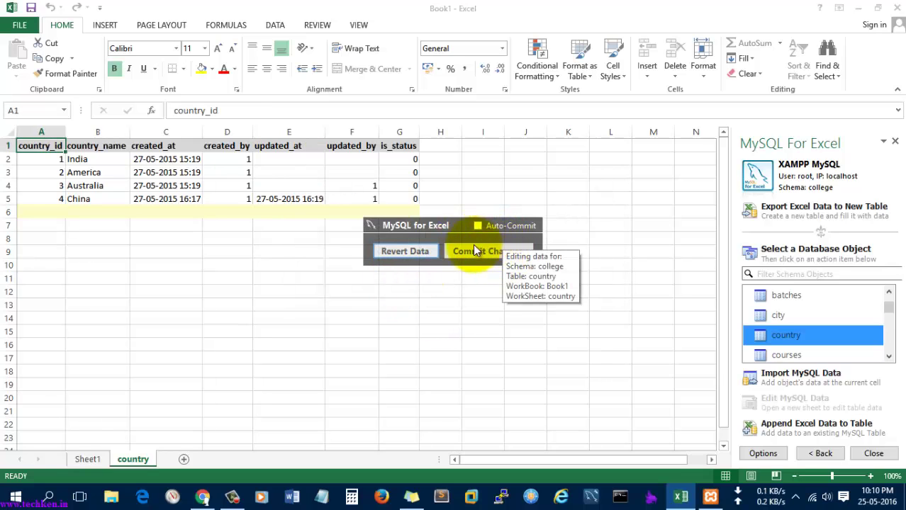
pyautogui.click(408, 252)
pyautogui.click(399, 285)
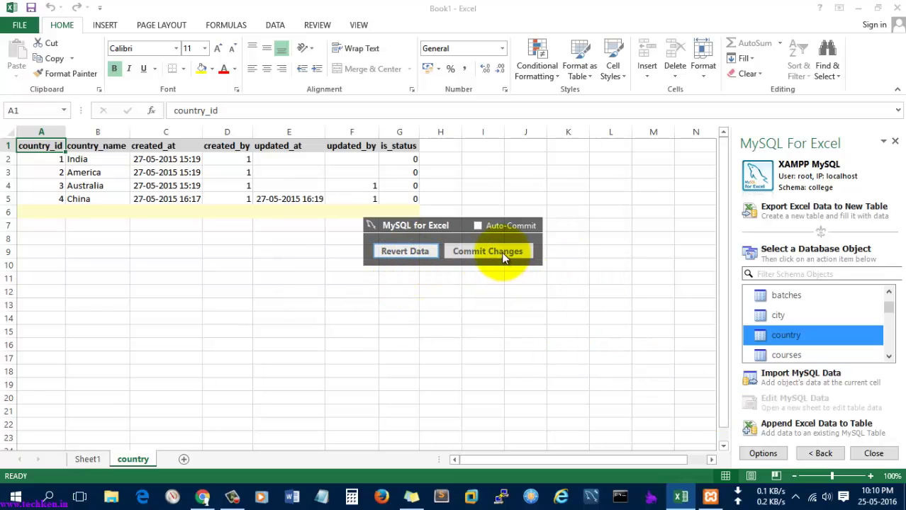
# Step: Inspect the updated_at cells of the country sheet and recheck the append preview for cell E5 without appending
pyautogui.click(613, 387)
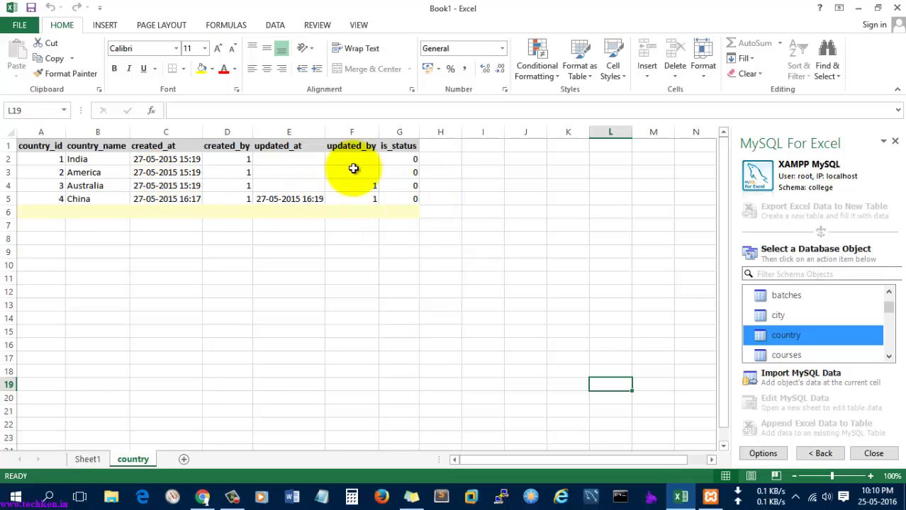
pyautogui.click(304, 159)
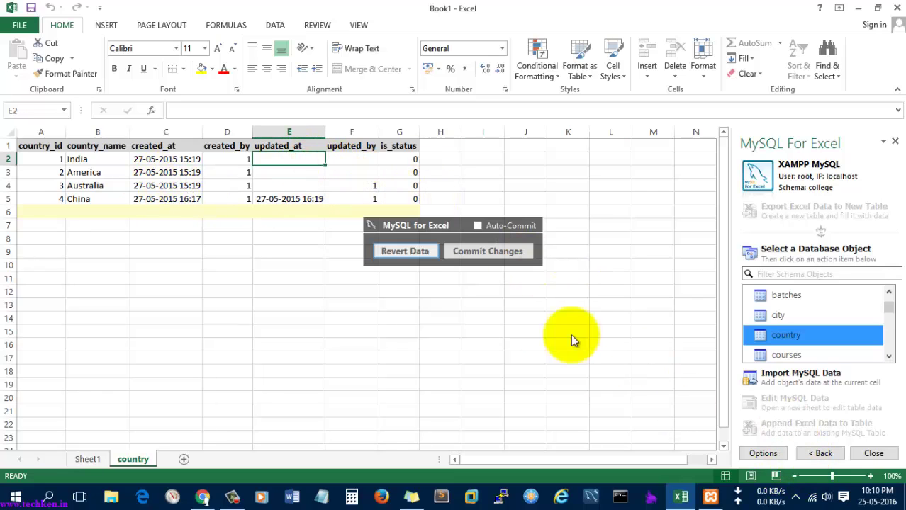
pyautogui.click(277, 185)
pyautogui.click(290, 210)
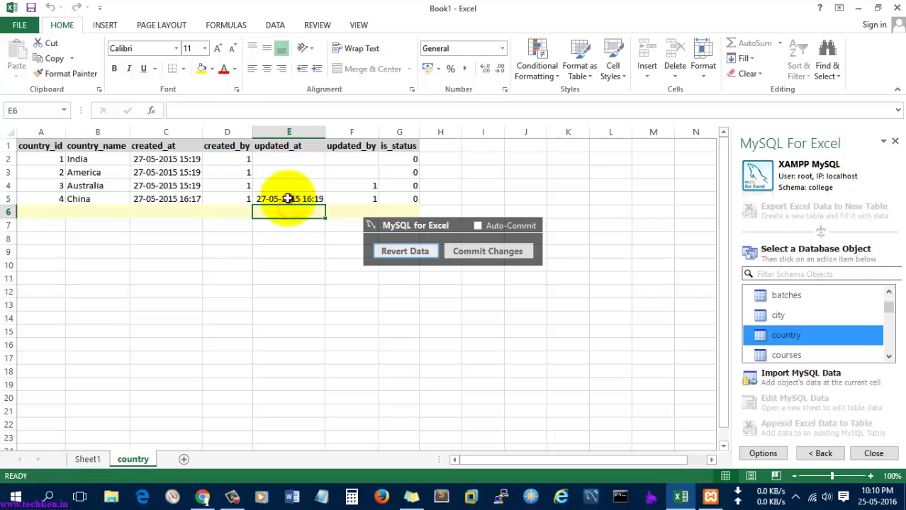
pyautogui.click(289, 201)
pyautogui.click(801, 425)
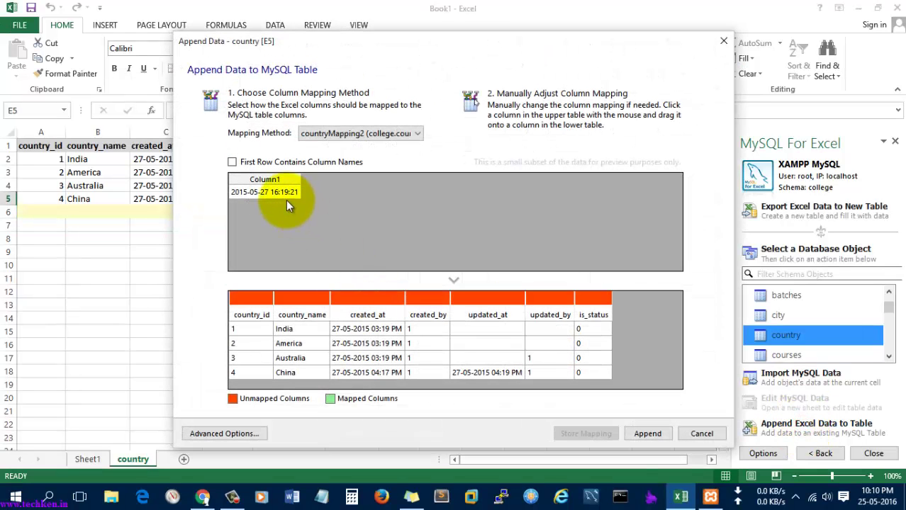
pyautogui.click(700, 434)
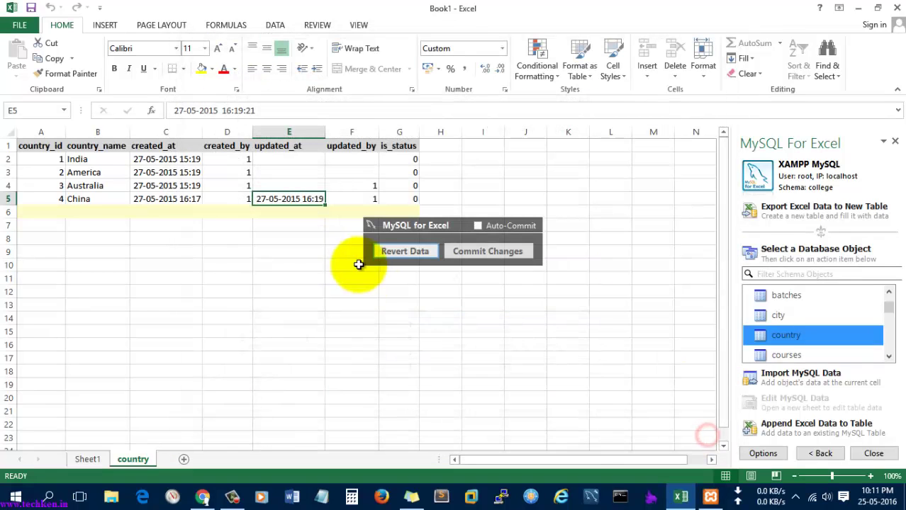
pyautogui.click(515, 314)
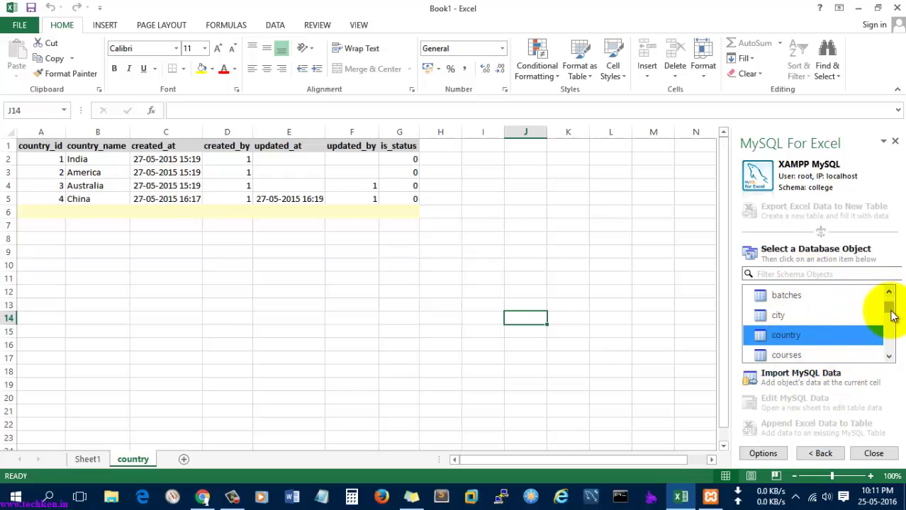
# Step: Collapse the Tables group in the college schema's object list, and review the MySQL for Excel global options without changing them
pyautogui.scroll(2, 886, 297)
pyautogui.click(748, 292)
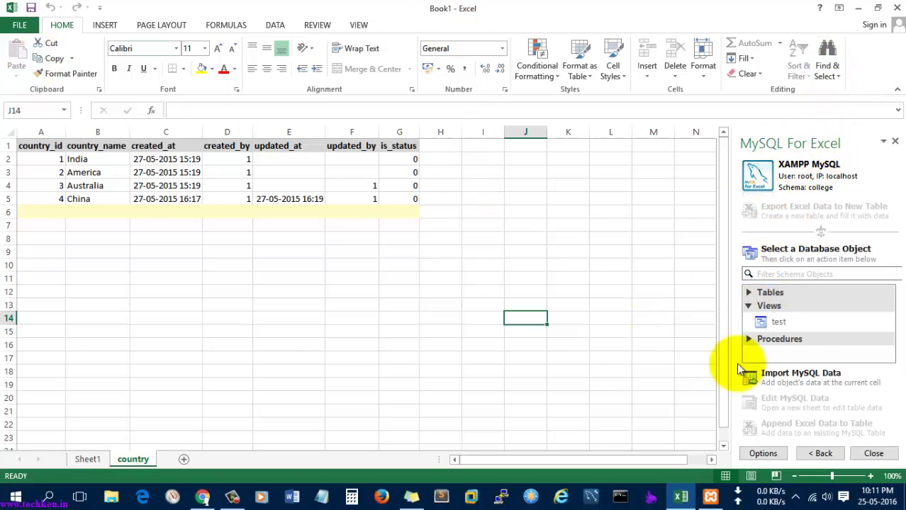
pyautogui.click(762, 454)
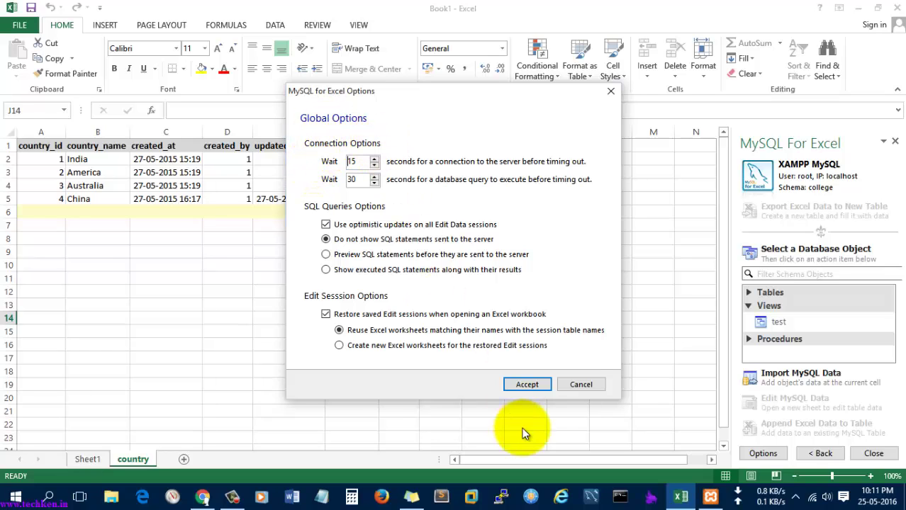
pyautogui.click(577, 385)
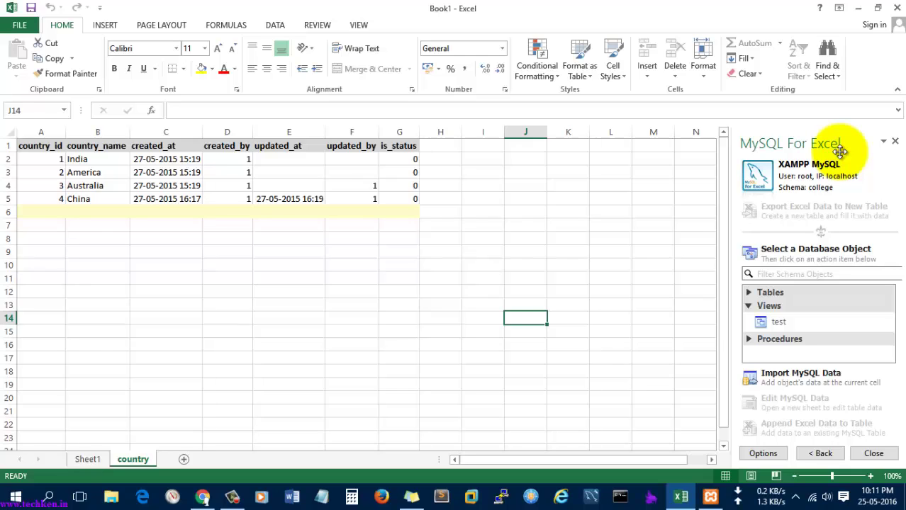
# Step: Close the Book1 workbook without saving, and switch to Chrome to highlight mysql.com in the installer page's address
pyautogui.click(895, 8)
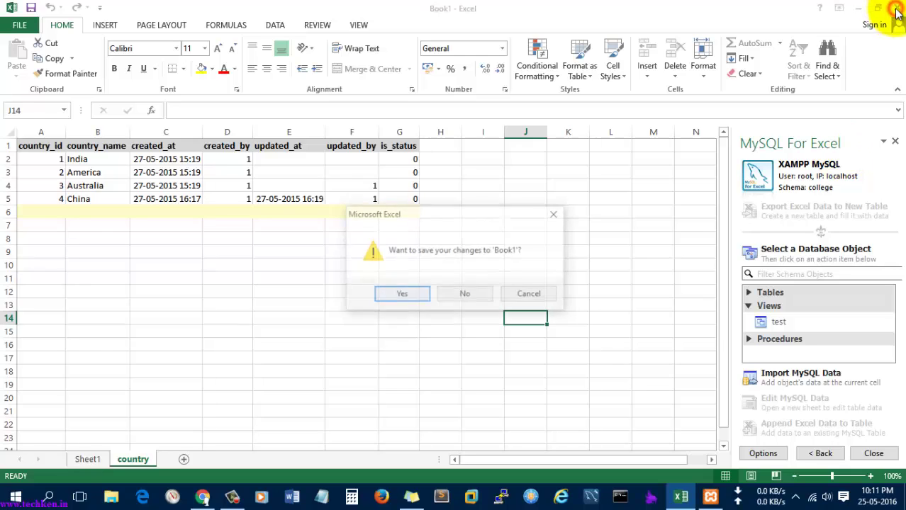
pyautogui.click(450, 298)
pyautogui.click(202, 496)
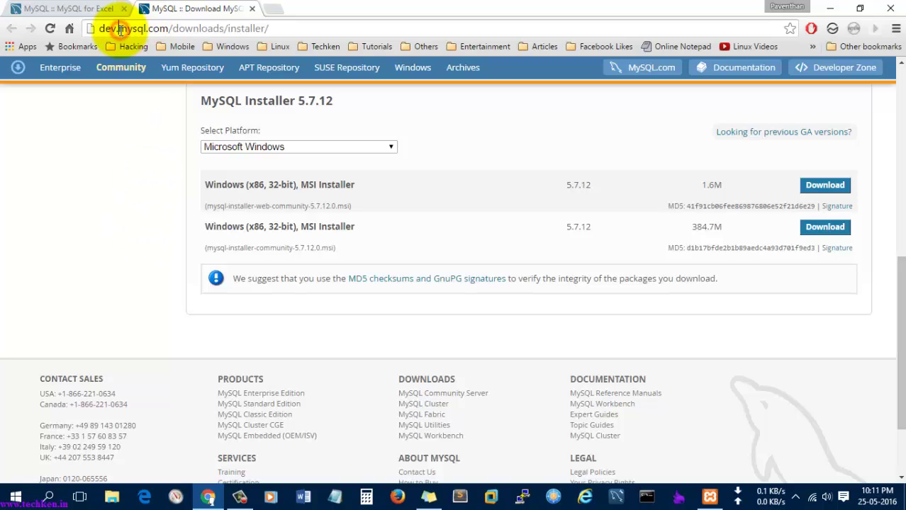
pyautogui.moveTo(118, 29); pyautogui.dragTo(167, 29)
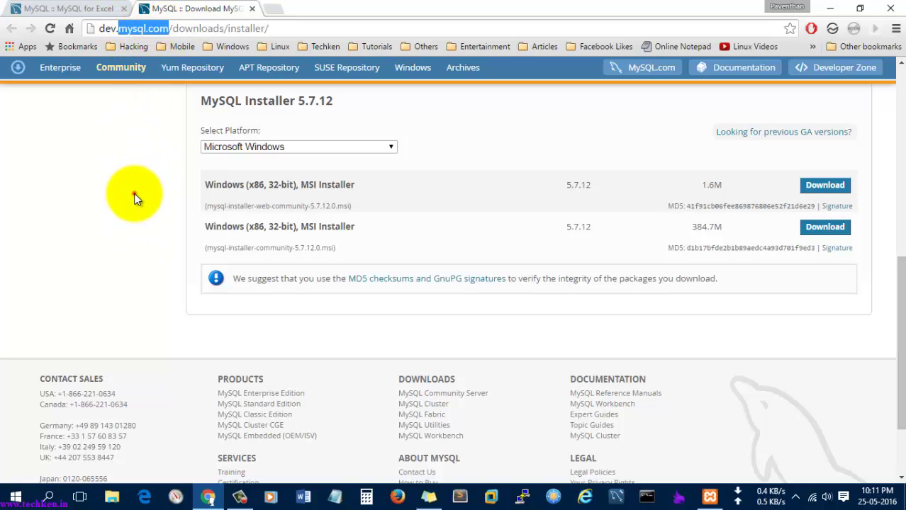